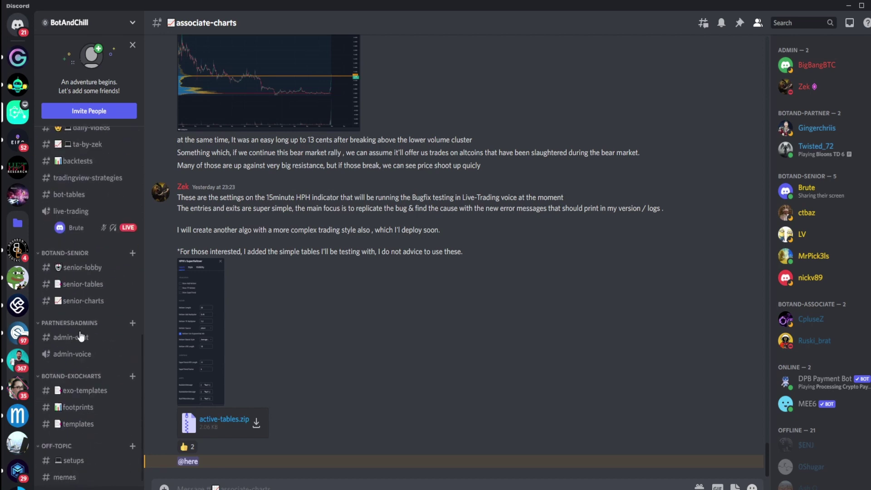
# - Dismiss the stream preview, read Zek's active-tables.zip post, and minimize Discord
pyautogui.click(74, 228)
pyautogui.press('Escape')
pyautogui.scroll(5, 104, 320)
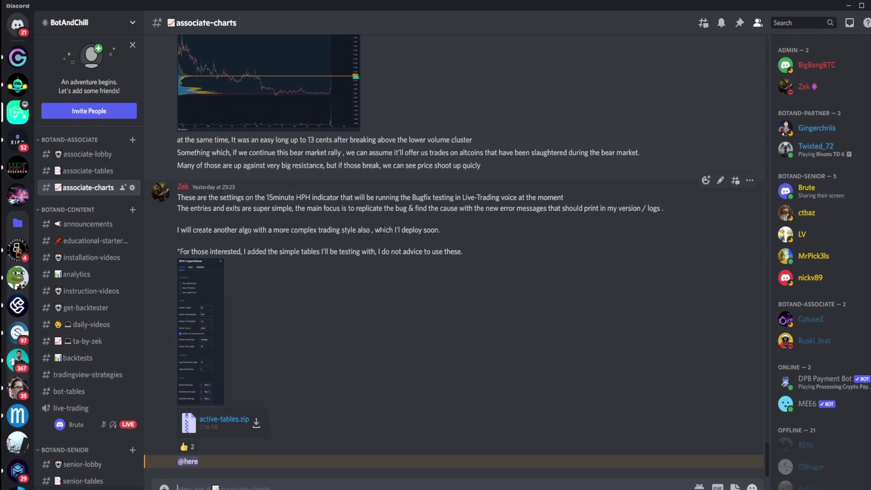
pyautogui.click(848, 5)
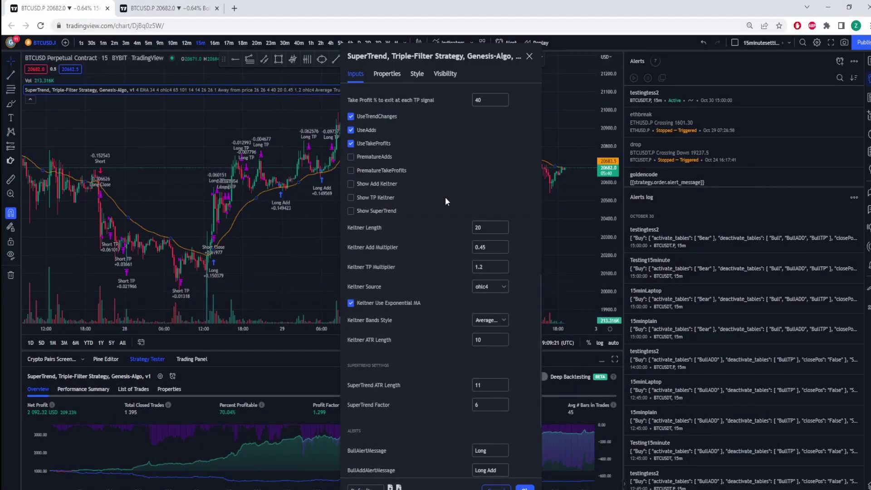
# - Confirm the SuperTrend settings, glance at the BearADDnew and bullnew sheets, then return to TradingView
pyautogui.click(526, 487)
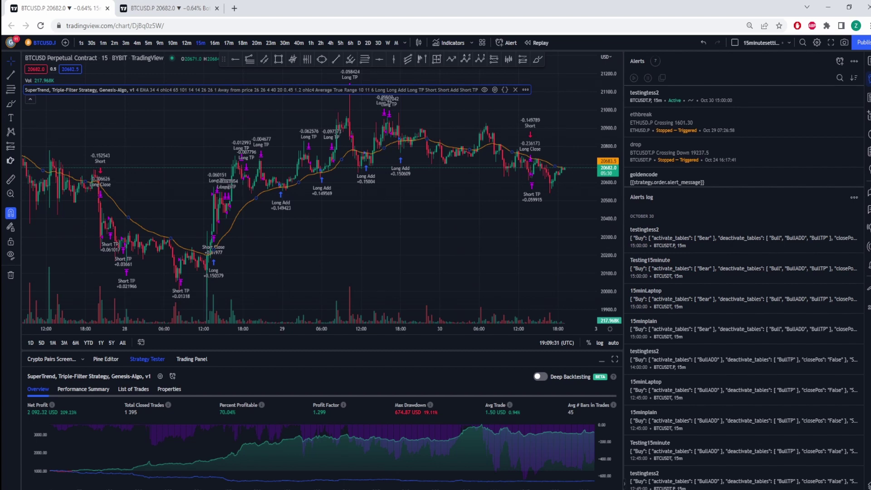
pyautogui.click(291, 487)
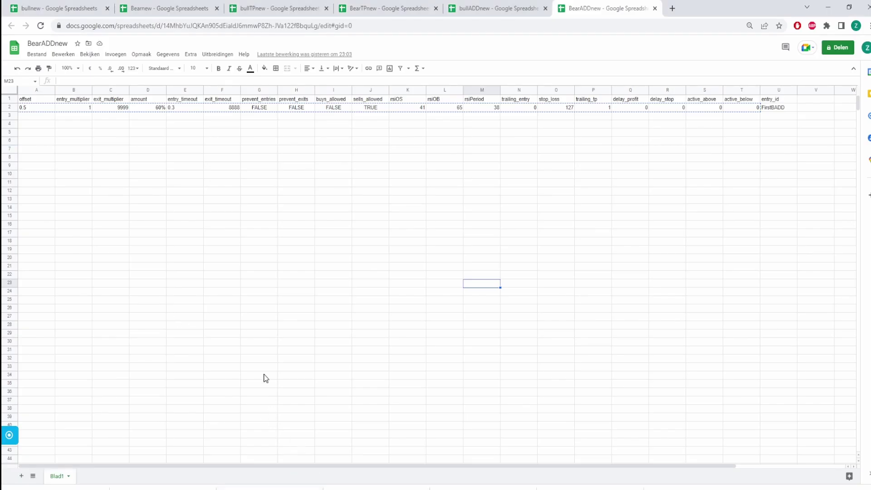
pyautogui.click(64, 8)
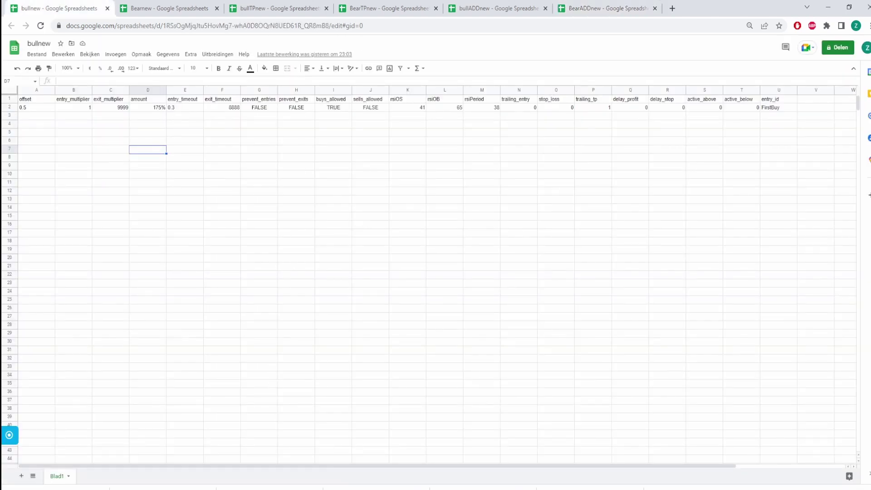
pyautogui.click(281, 489)
pyautogui.click(180, 472)
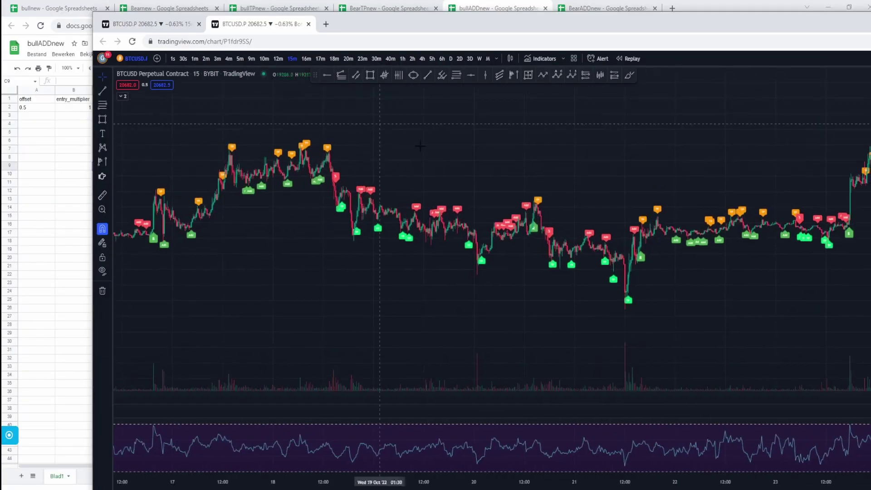
# - Pan the second BTCUSD chart to the late-October markers, then bring bullADDnew forward
pyautogui.moveTo(629, 185); pyautogui.dragTo(252, 195)
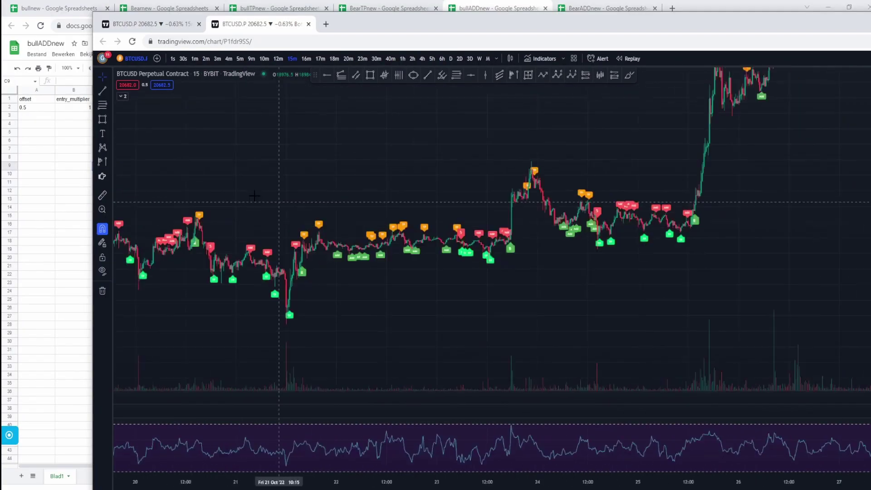
pyautogui.moveTo(590, 199); pyautogui.dragTo(290, 204)
pyautogui.scroll(5, 599, 260)
pyautogui.moveTo(599, 260); pyautogui.dragTo(453, 280)
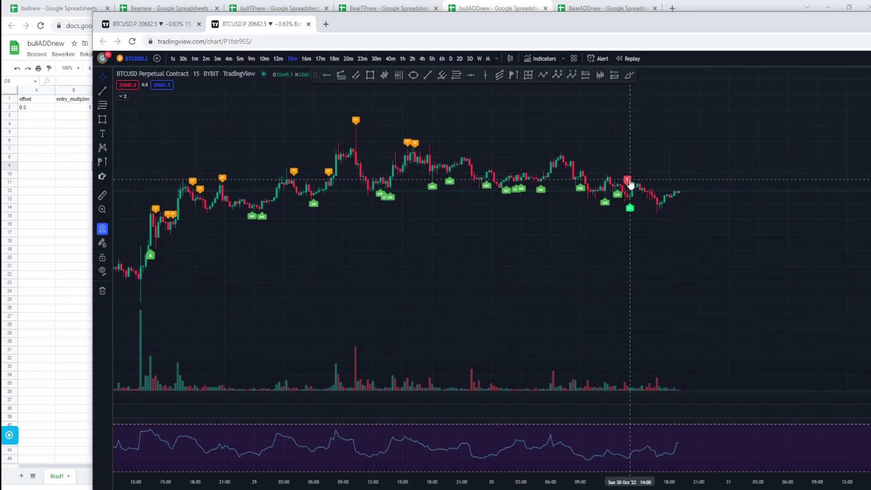
pyautogui.scroll(-1, 458, 195)
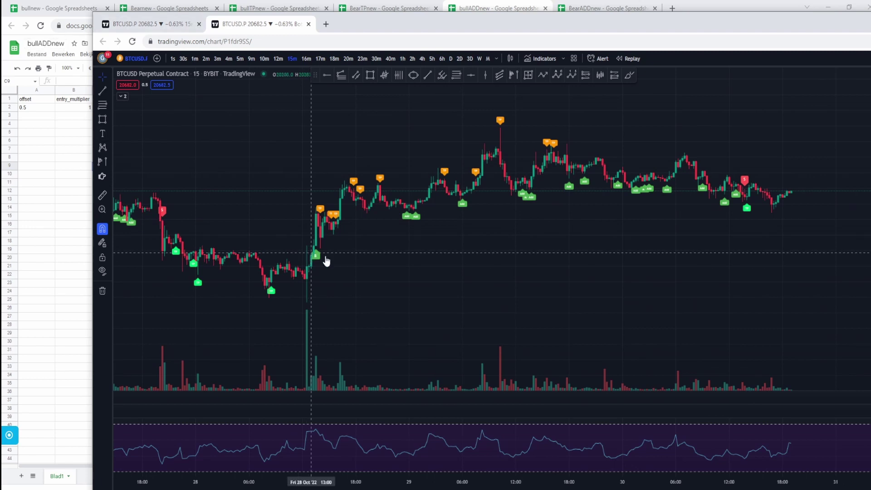
pyautogui.click(55, 127)
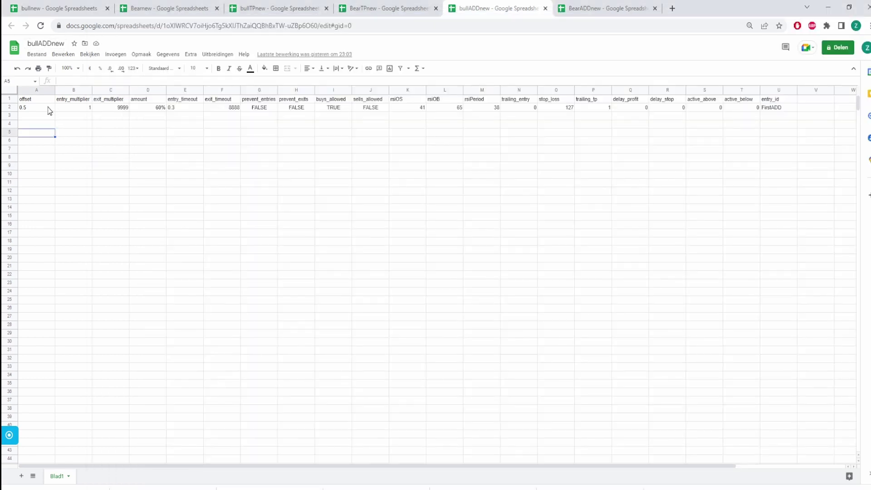
pyautogui.moveTo(47, 108); pyautogui.dragTo(374, 113)
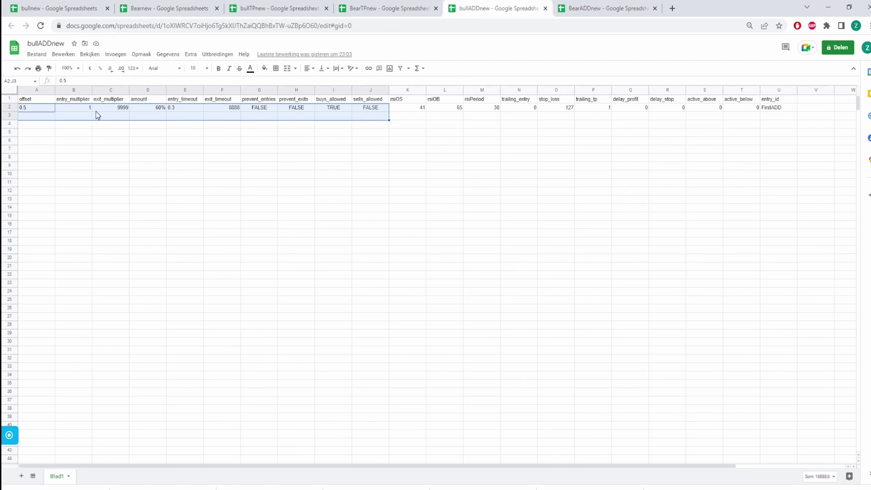
pyautogui.click(27, 107)
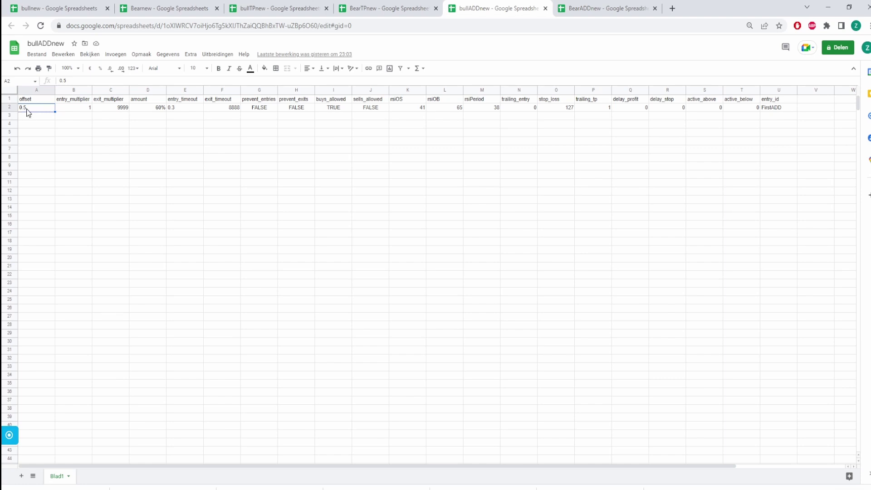
pyautogui.click(179, 103)
pyautogui.click(180, 111)
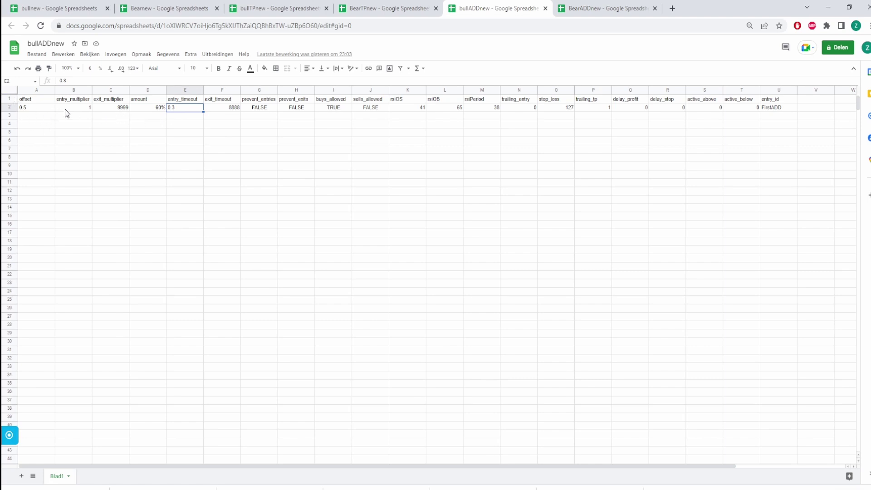
pyautogui.click(141, 113)
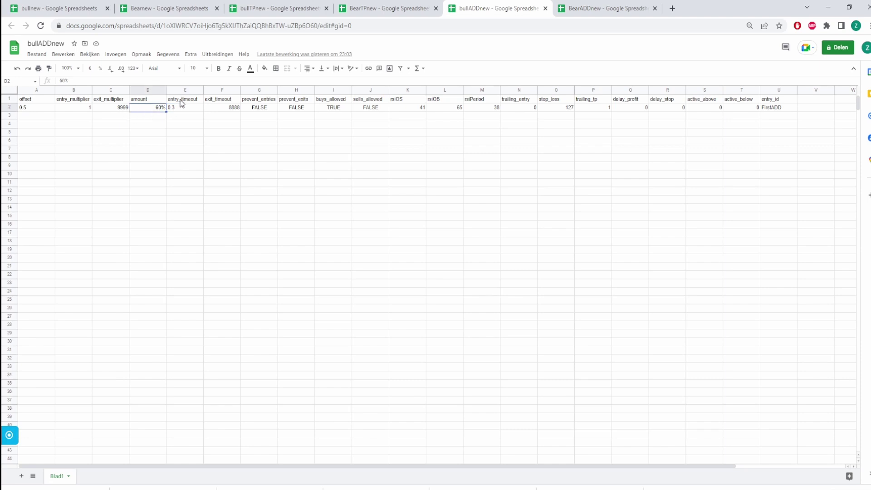
pyautogui.moveTo(36, 111); pyautogui.dragTo(403, 107)
pyautogui.click(192, 157)
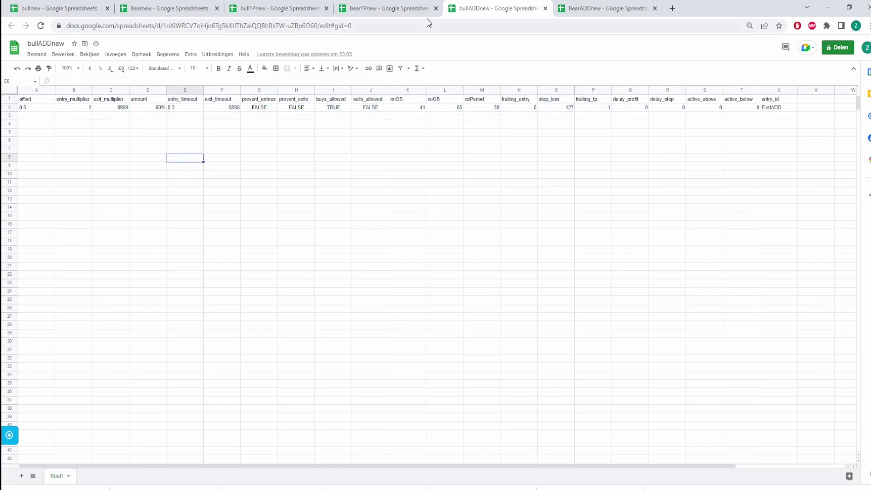
# - On BearADDnew, confirm offset 0.5 and sells_allowed TRUE
pyautogui.click(599, 9)
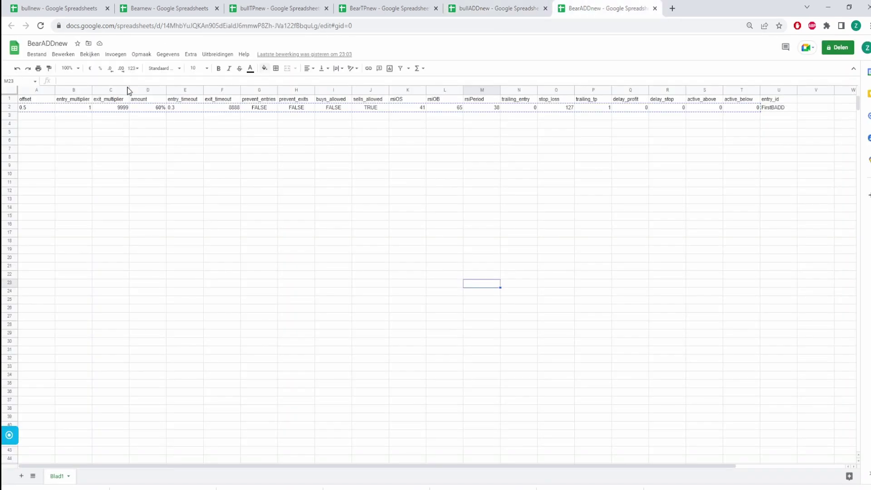
pyautogui.click(28, 109)
pyautogui.click(371, 110)
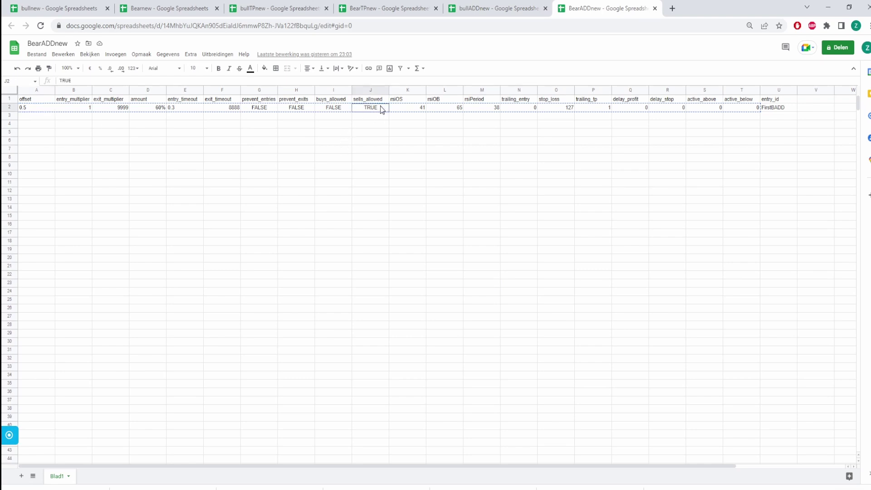
# - On bullADDnew, check buys_allowed, stop_loss 127, exit_multiplier 9999, trailing_tp 1, offset 0.5, amount 60%
pyautogui.click(529, 10)
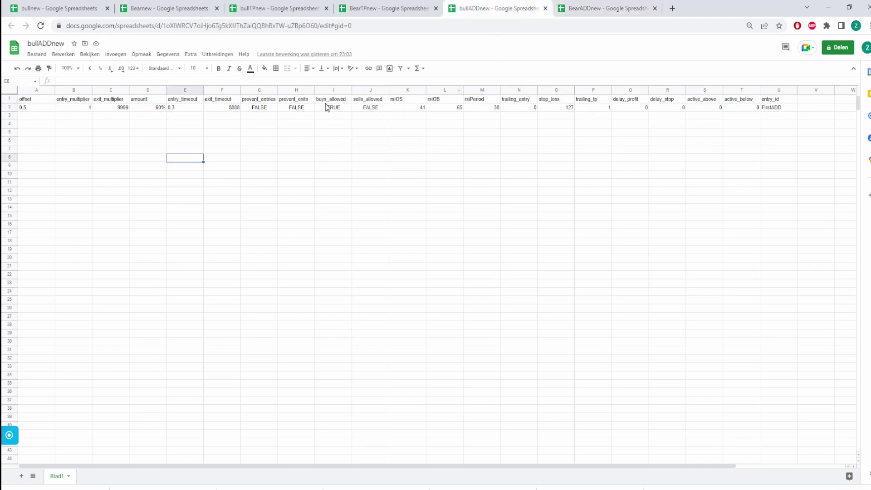
pyautogui.moveTo(331, 103); pyautogui.dragTo(330, 116)
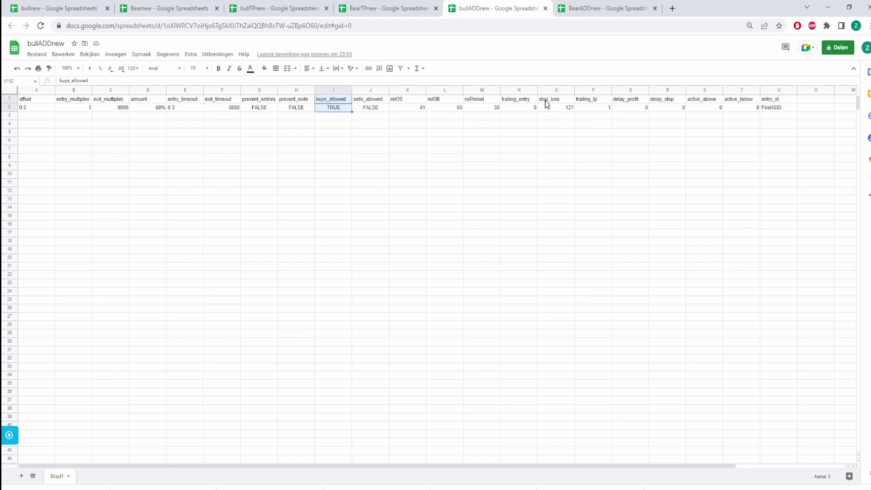
pyautogui.moveTo(546, 101)
pyautogui.mouseDown()
pyautogui.moveTo(548, 116)
pyautogui.moveTo(554, 110)
pyautogui.mouseUp()
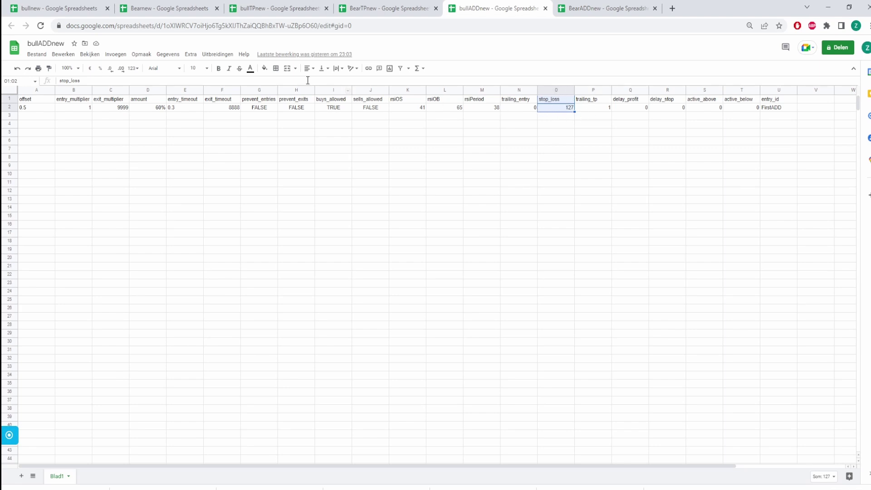
pyautogui.click(116, 110)
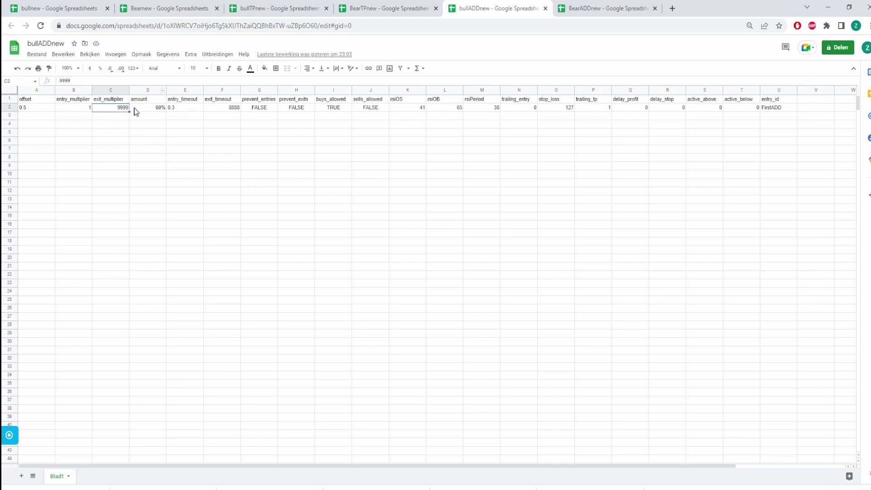
pyautogui.click(597, 109)
pyautogui.click(104, 109)
pyautogui.click(28, 108)
pyautogui.click(111, 110)
pyautogui.click(598, 110)
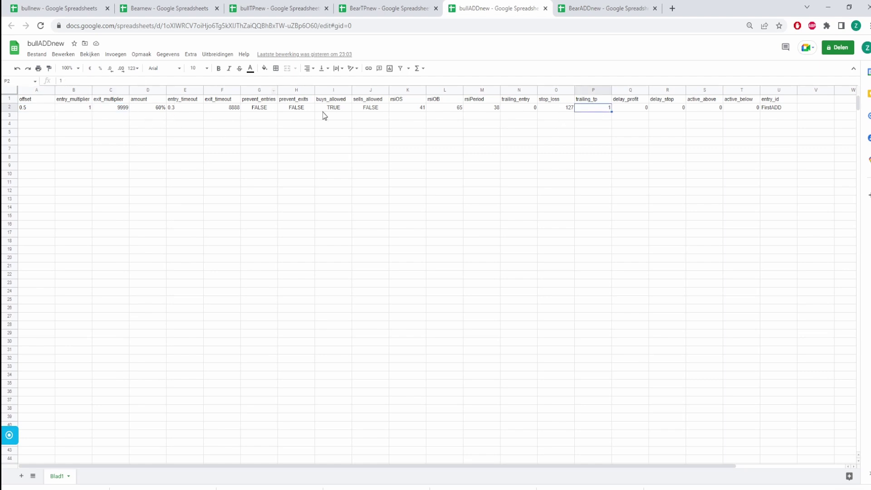
pyautogui.click(303, 143)
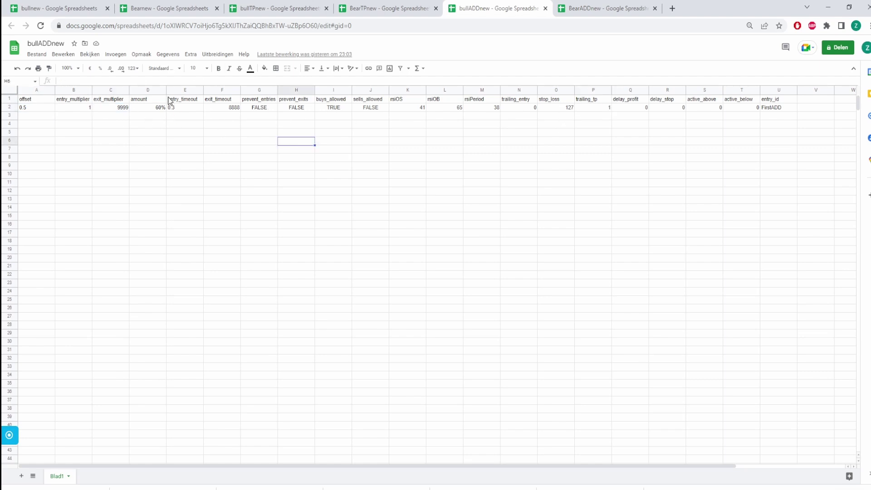
pyautogui.click(164, 110)
# - Open BearTPnew and check its FirstBTP rows: offset 0.5, amount 25%, buys_allowed TRUE
pyautogui.click(594, 8)
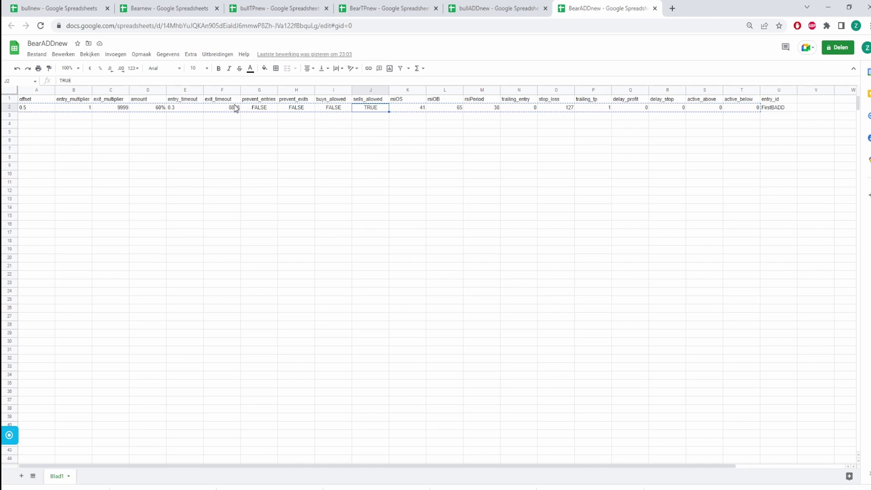
pyautogui.click(497, 8)
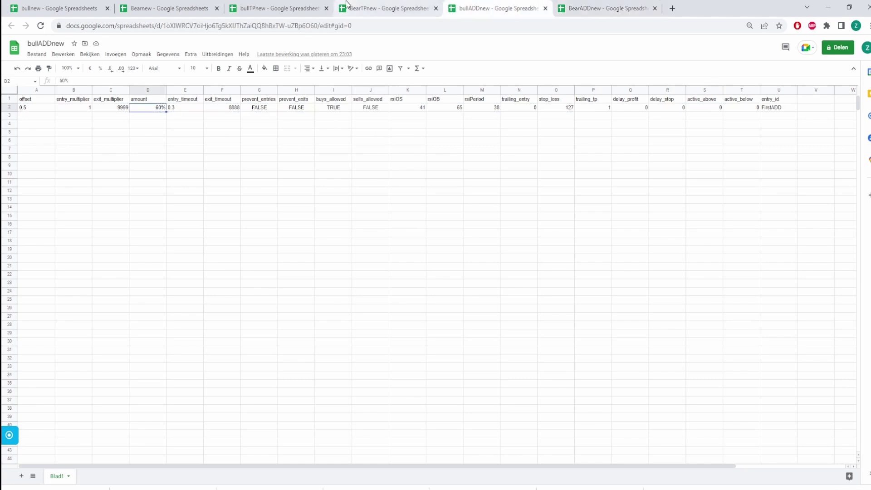
pyautogui.click(386, 8)
pyautogui.moveTo(49, 110); pyautogui.dragTo(645, 141)
pyautogui.click(774, 109)
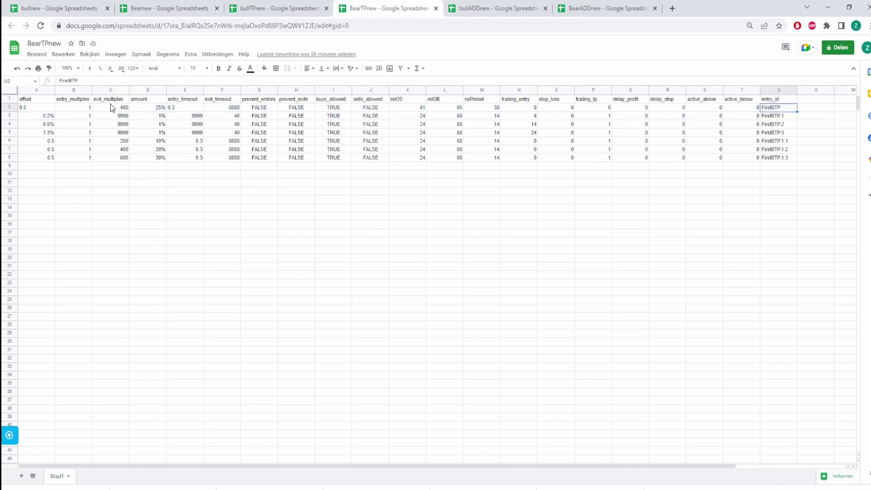
pyautogui.click(33, 113)
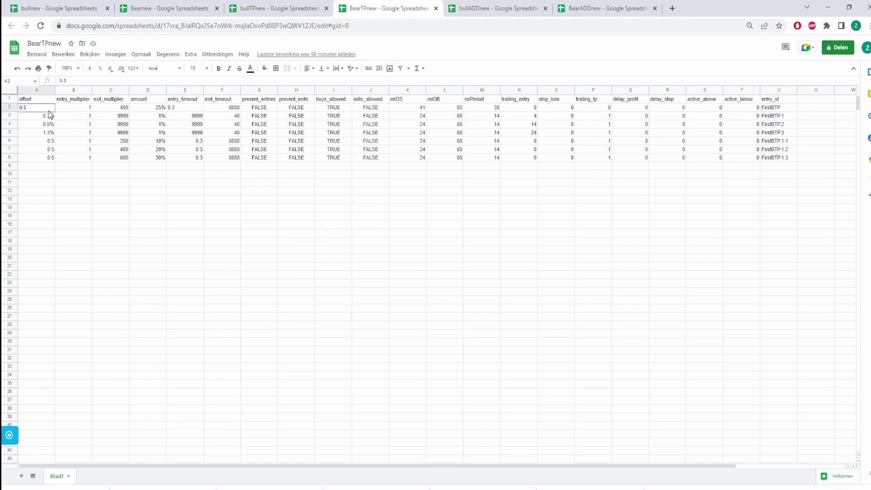
pyautogui.moveTo(49, 111); pyautogui.dragTo(118, 108)
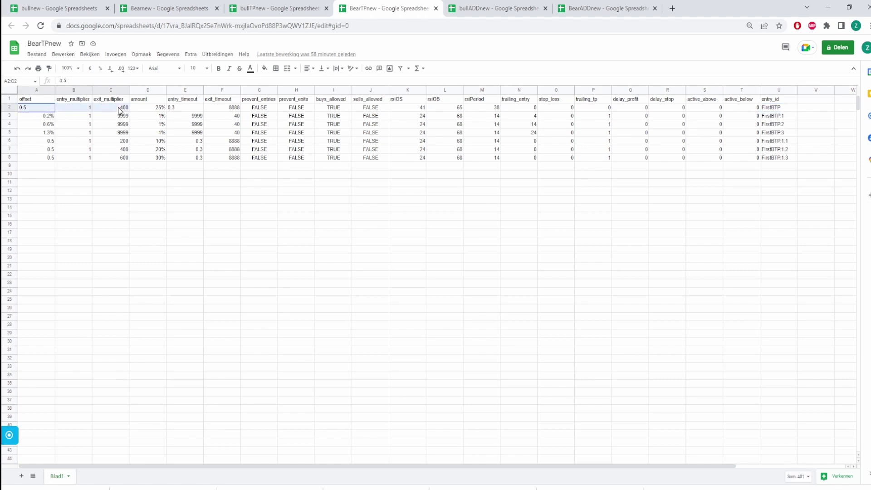
pyautogui.click(154, 110)
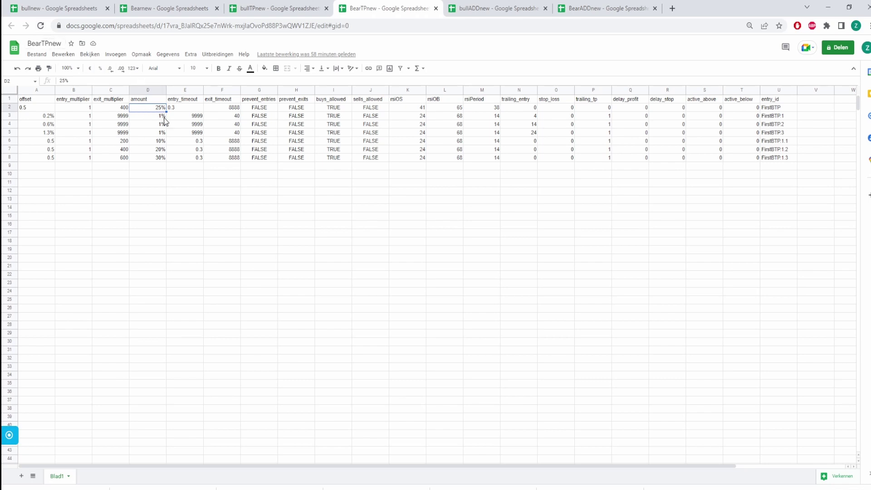
pyautogui.click(338, 110)
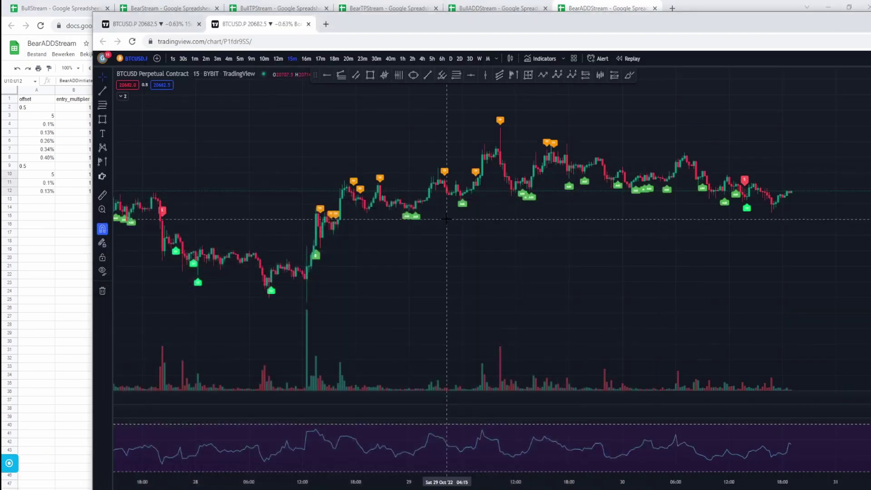
# - Pan the chart to earlier dates and turn off SuperKeltner's UseAdds signals
pyautogui.moveTo(529, 69); pyautogui.dragTo(529, 28)
pyautogui.scroll(3, 527, 200)
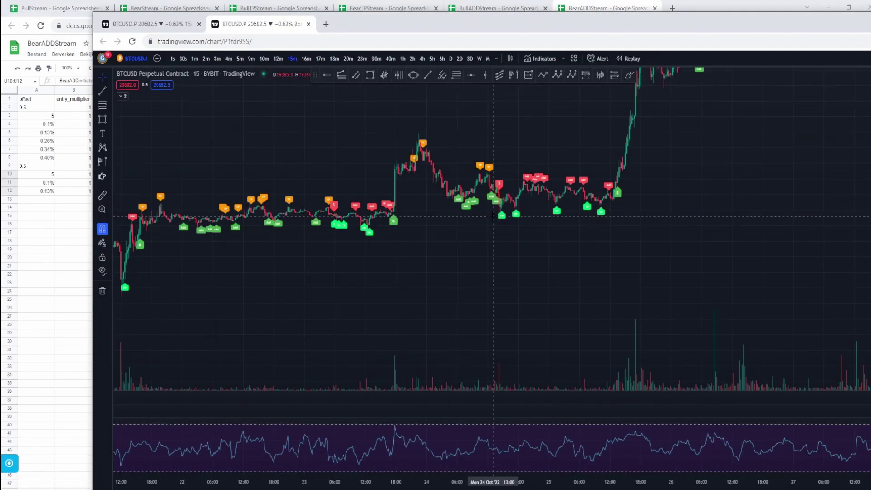
pyautogui.scroll(4, 517, 208)
pyautogui.moveTo(390, 228); pyautogui.dragTo(853, 203)
pyautogui.scroll(3, 584, 247)
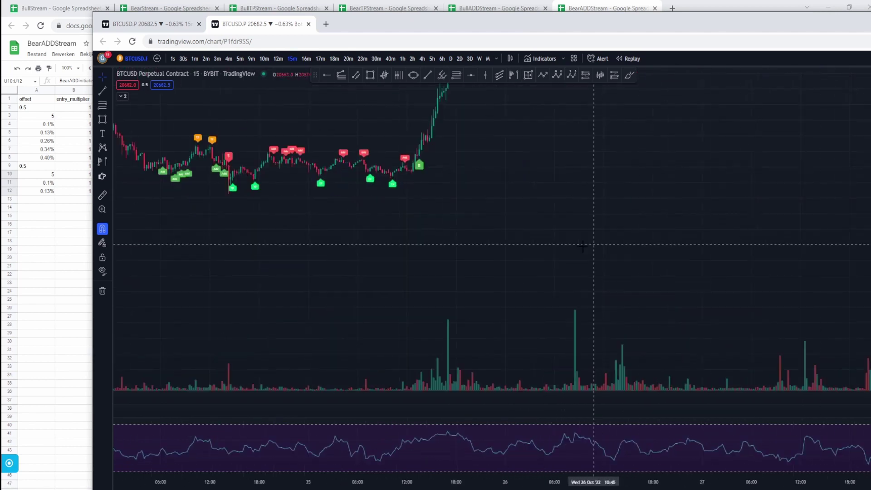
pyautogui.moveTo(337, 210); pyautogui.dragTo(778, 202)
pyautogui.hscroll(-5, 525, 196)
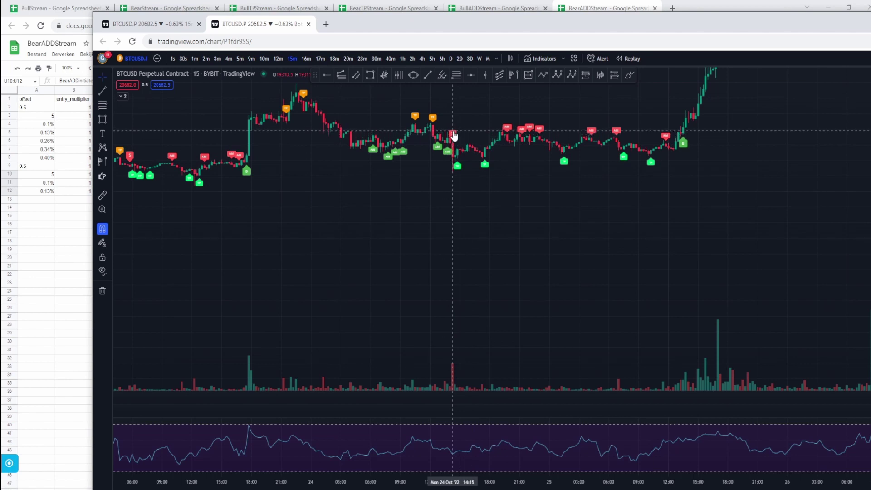
pyautogui.doubleClick(453, 135)
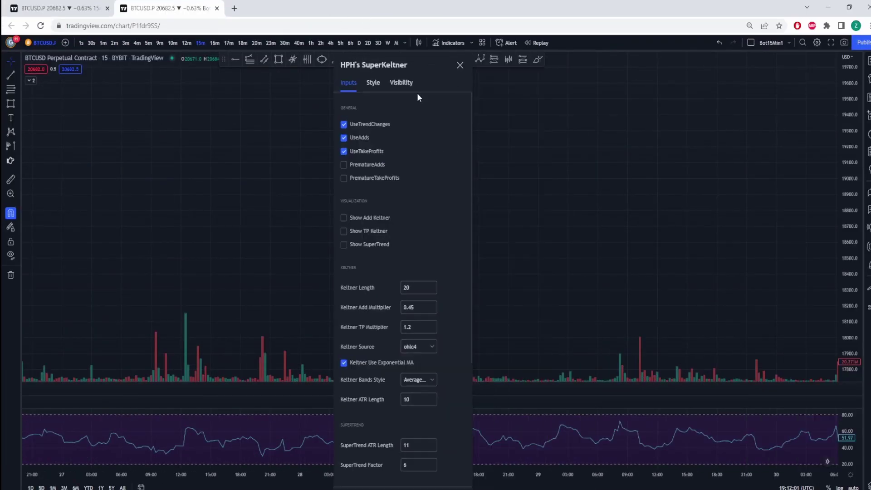
pyautogui.scroll(-1, 391, 265)
pyautogui.scroll(1, 369, 172)
pyautogui.click(354, 137)
pyautogui.click(456, 489)
# - Rescale and pan the chart to mid October, then turn the extra signal markers back on
pyautogui.scroll(-15, 635, 250)
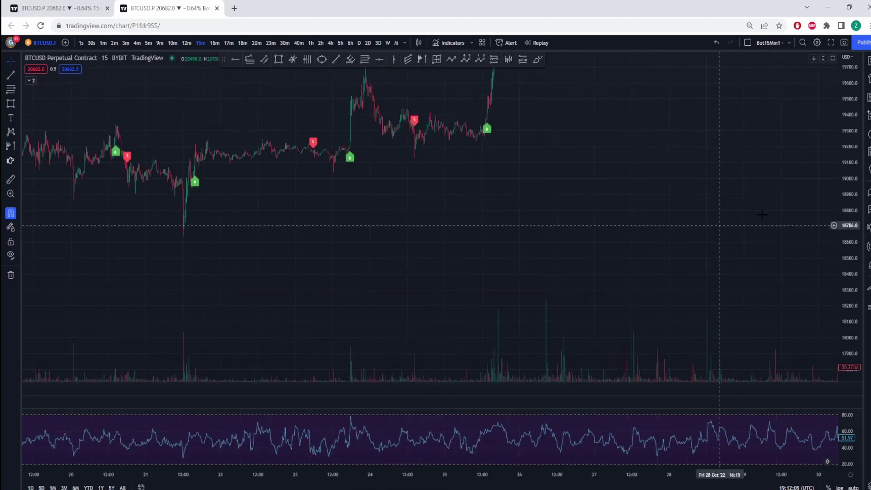
pyautogui.moveTo(853, 127); pyautogui.dragTo(848, 314)
pyautogui.moveTo(694, 232)
pyautogui.mouseDown()
pyautogui.moveTo(488, 233)
pyautogui.moveTo(386, 249)
pyautogui.mouseUp()
pyautogui.scroll(-4, 387, 249)
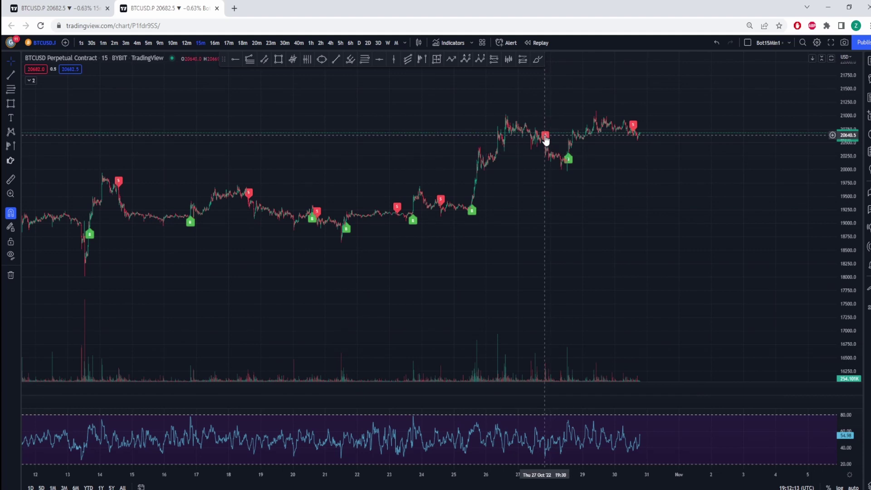
pyautogui.moveTo(273, 165); pyautogui.dragTo(624, 138)
pyautogui.scroll(3, 368, 240)
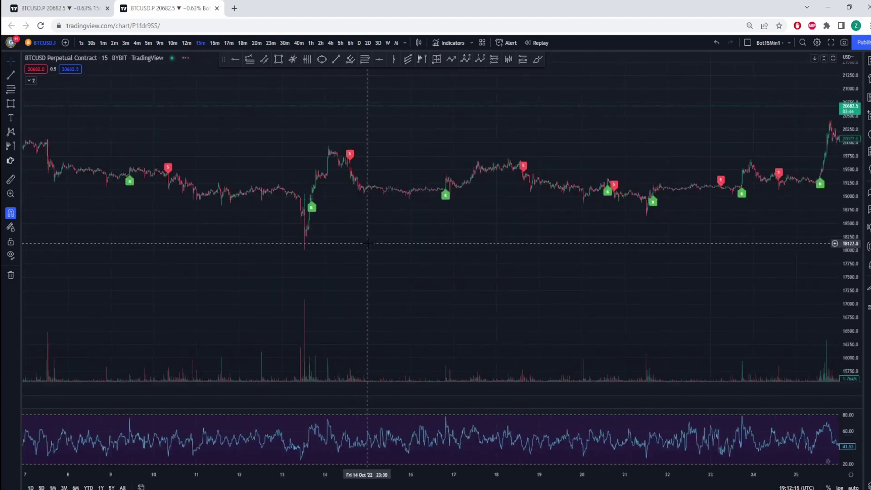
pyautogui.moveTo(367, 244); pyautogui.dragTo(463, 240)
pyautogui.moveTo(852, 301); pyautogui.dragTo(854, 125)
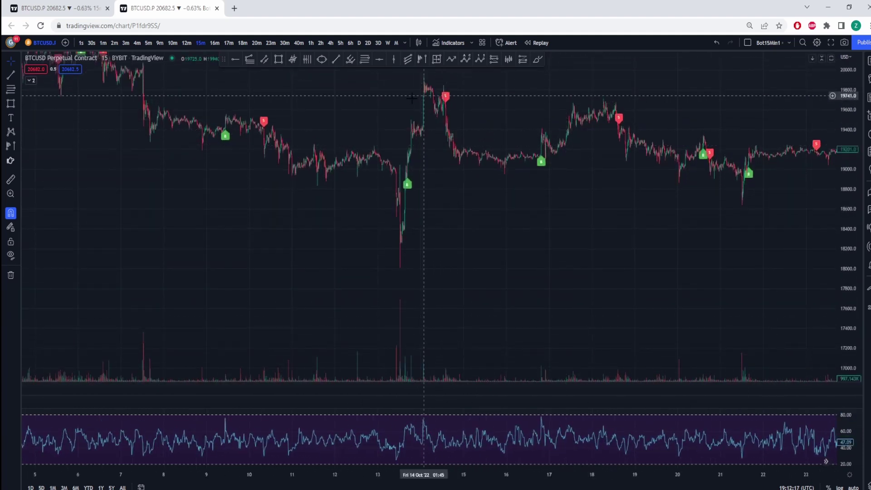
pyautogui.doubleClick(448, 97)
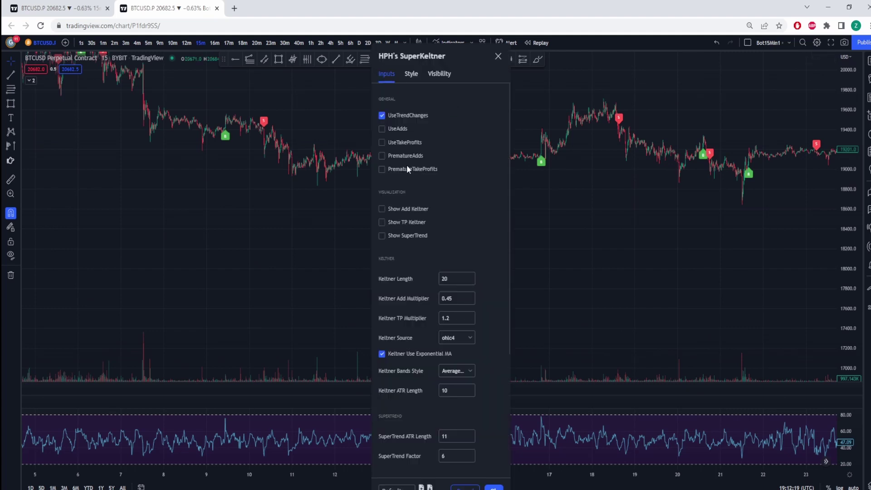
pyautogui.click(392, 222)
pyautogui.click(494, 488)
# - Switch to the BearADDStream sheet and check the row-12 exit_timeout value
pyautogui.scroll(1, 439, 111)
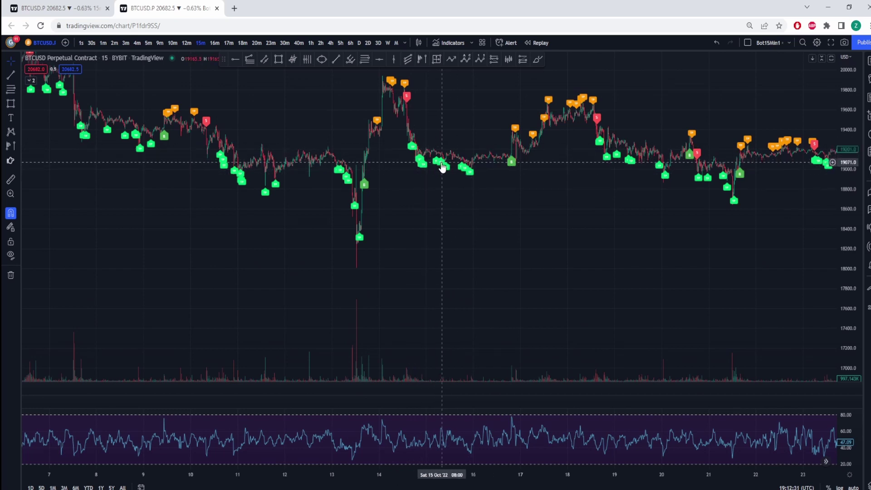
pyautogui.scroll(1, 440, 170)
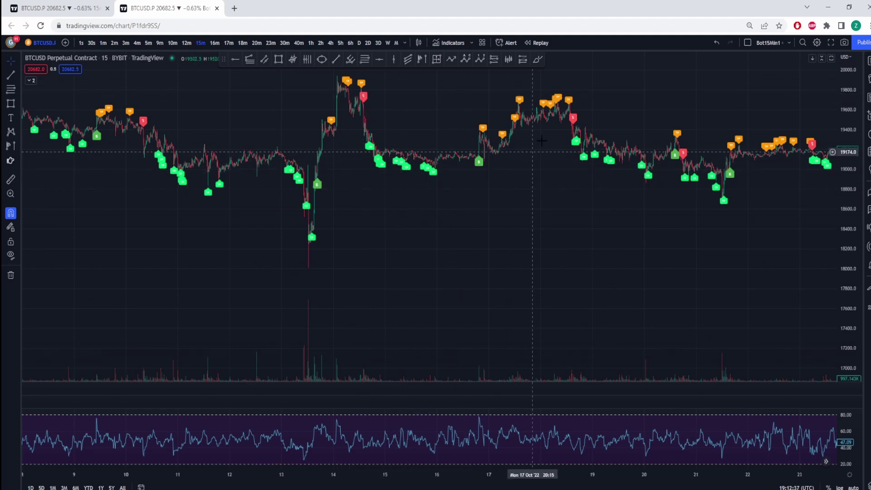
pyautogui.hotkey('alt', 'Tab')
pyautogui.click(229, 191)
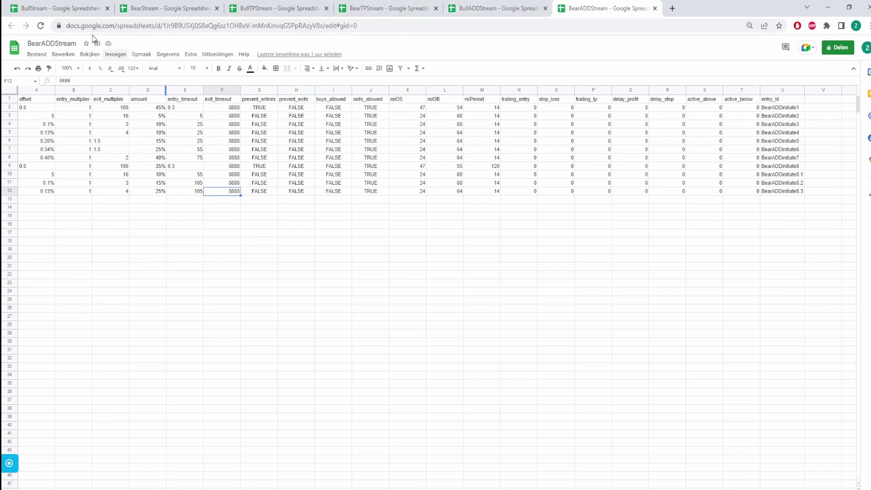
# - In BullStream, copy the Initiatebull row and check its 150% amount and the A2/A3 offsets
pyautogui.click(57, 6)
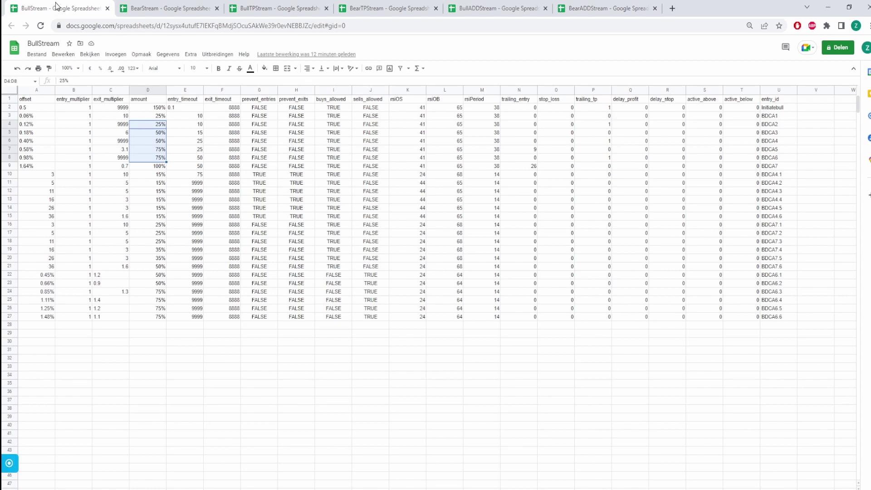
pyautogui.click(150, 200)
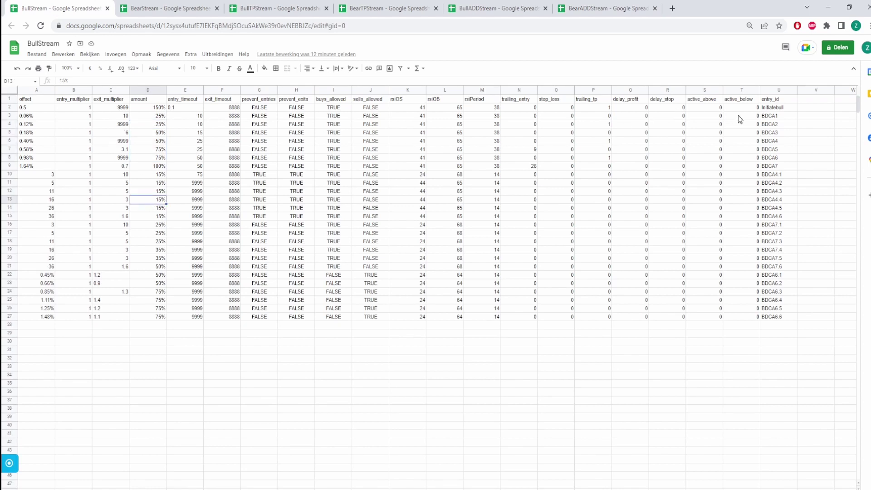
pyautogui.click(777, 109)
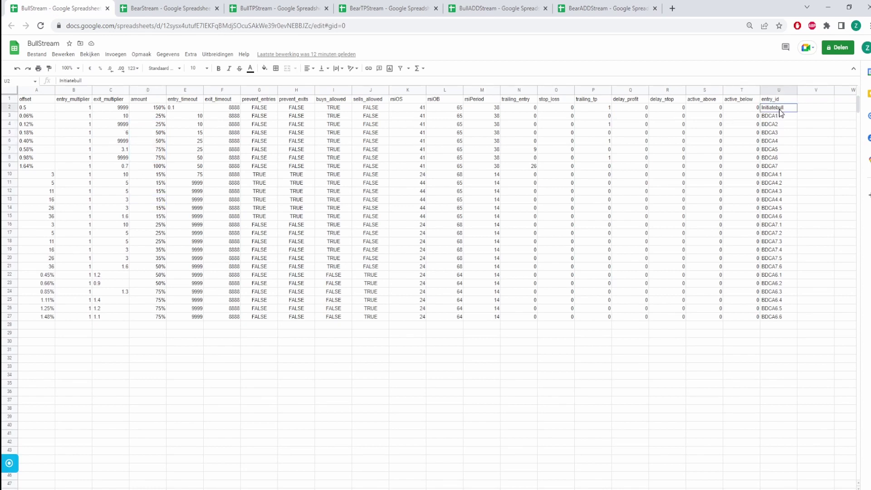
pyautogui.moveTo(781, 113); pyautogui.dragTo(24, 109)
pyautogui.hotkey('ctrl', 'c')
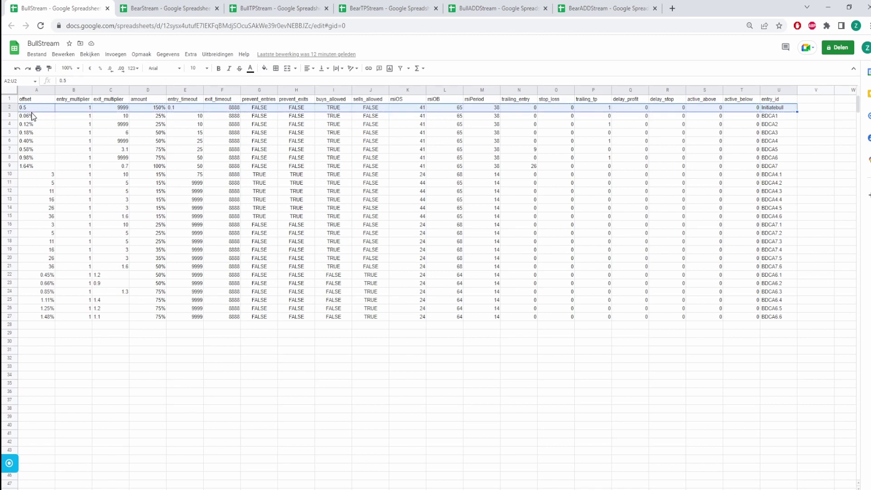
pyautogui.click(32, 112)
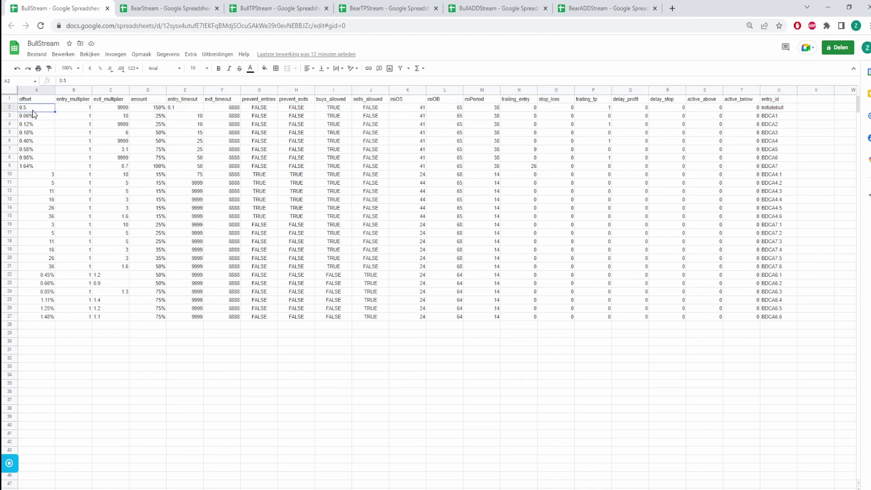
pyautogui.click(149, 111)
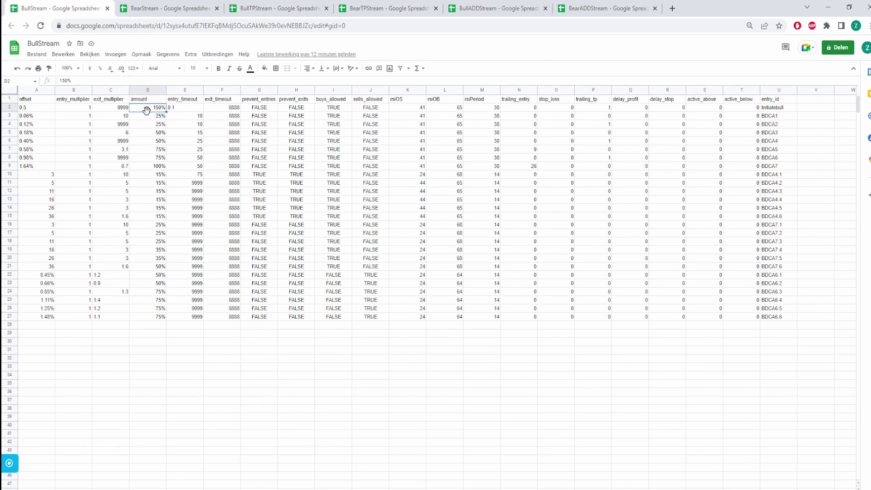
pyautogui.click(27, 106)
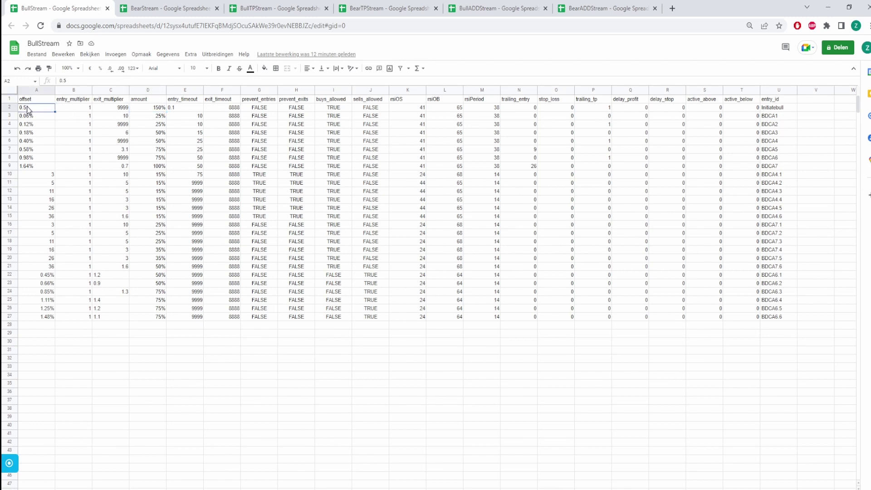
pyautogui.click(29, 117)
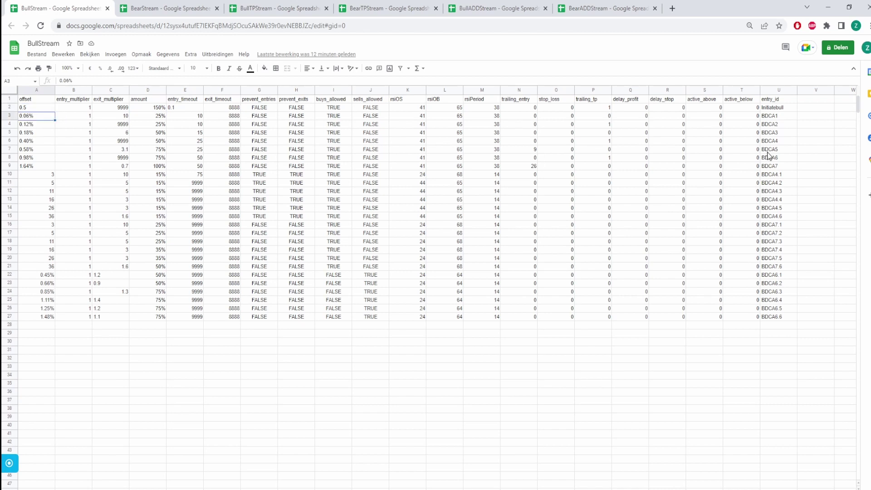
# - Compare the BDCA rows' entry_timeout, amount and offset values against Initiatebull's 0.1 and 150%
pyautogui.moveTo(776, 116); pyautogui.dragTo(24, 121)
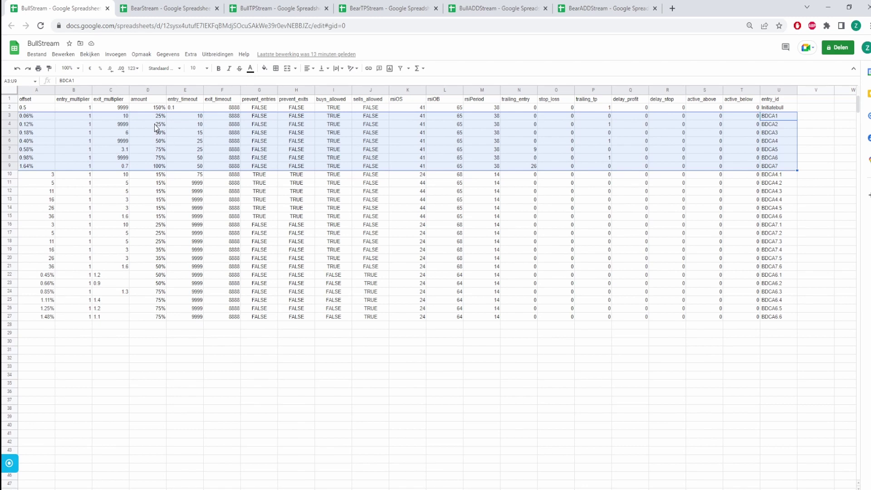
pyautogui.click(185, 107)
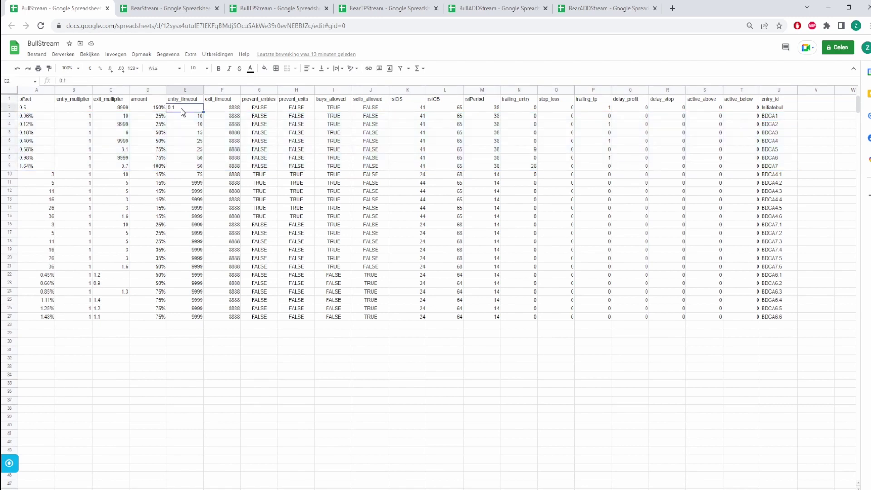
pyautogui.click(149, 109)
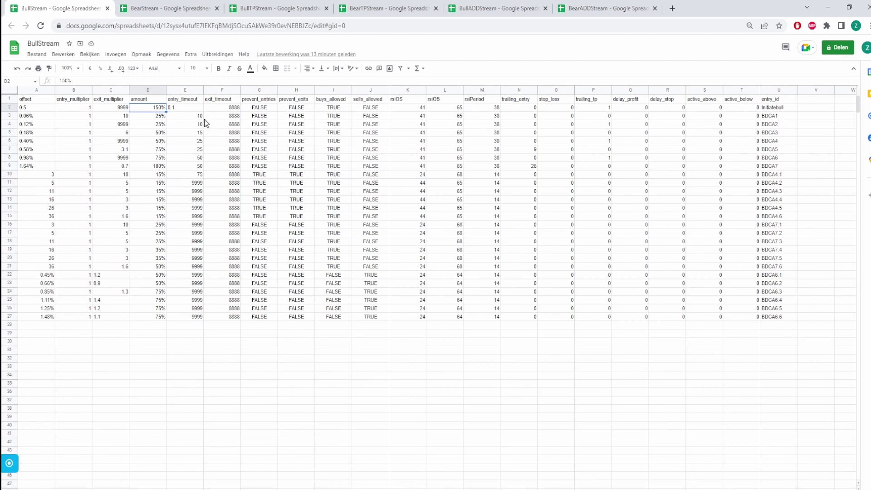
pyautogui.click(193, 117)
pyautogui.moveTo(194, 117); pyautogui.dragTo(197, 167)
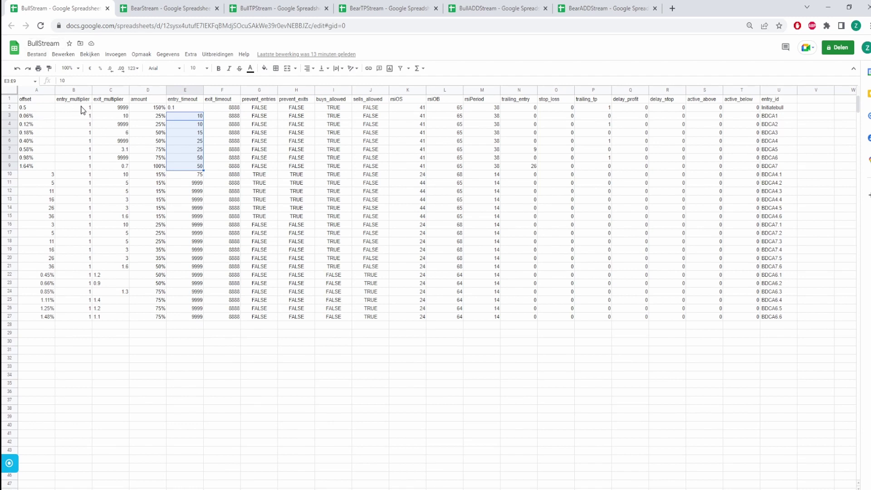
pyautogui.moveTo(162, 117); pyautogui.dragTo(155, 167)
pyautogui.moveTo(45, 109); pyautogui.dragTo(157, 117)
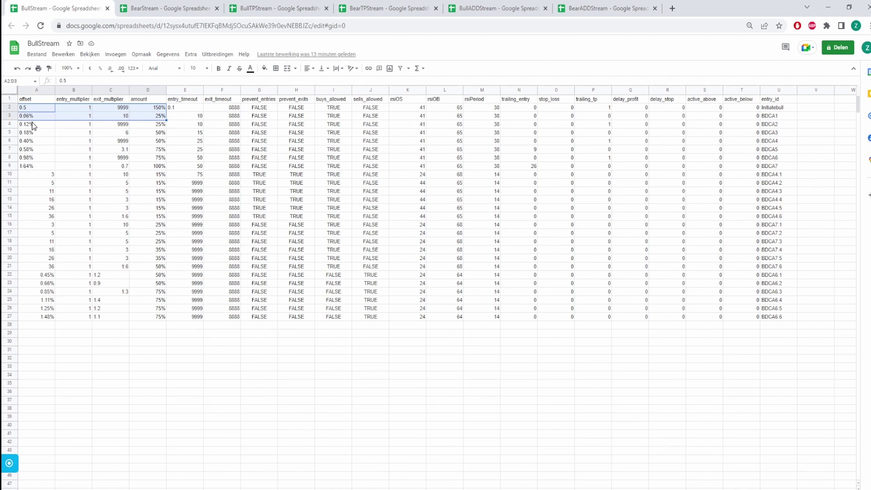
pyautogui.moveTo(41, 121); pyautogui.dragTo(163, 151)
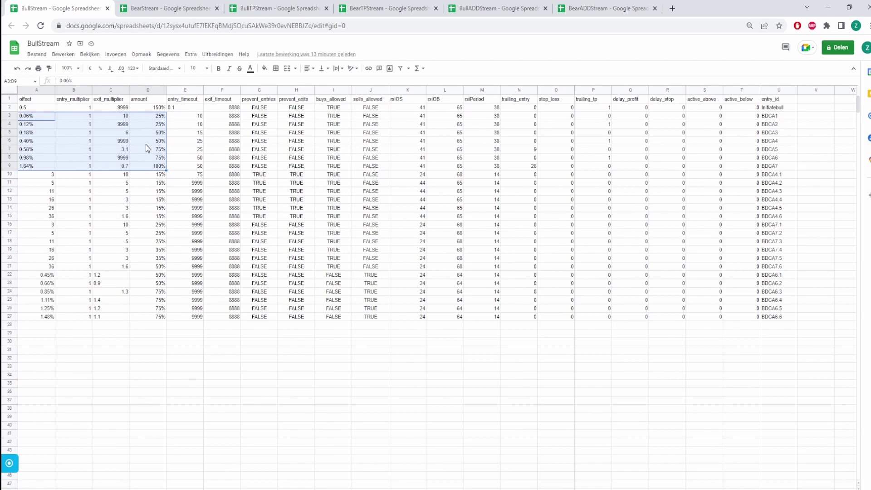
# - Reselect the BDCA entry ids and Initiatebull row, then bring back the TradingView chart
pyautogui.moveTo(767, 119); pyautogui.dragTo(33, 174)
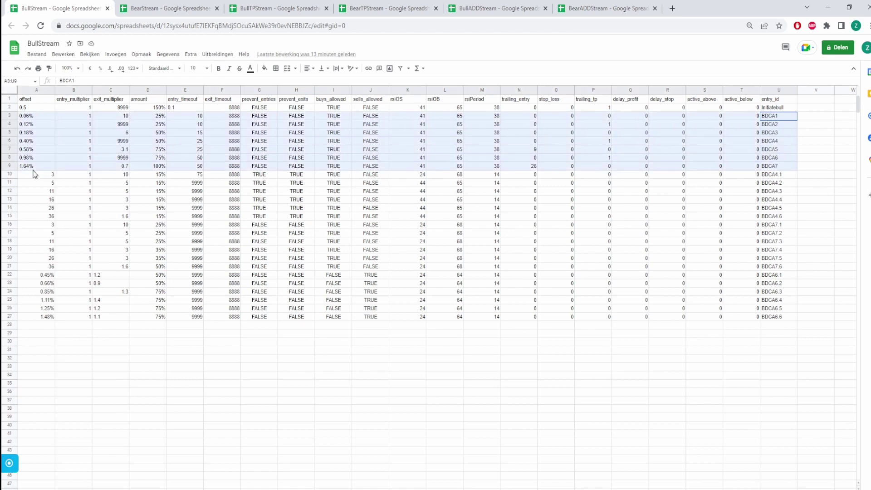
pyautogui.moveTo(28, 109); pyautogui.dragTo(785, 108)
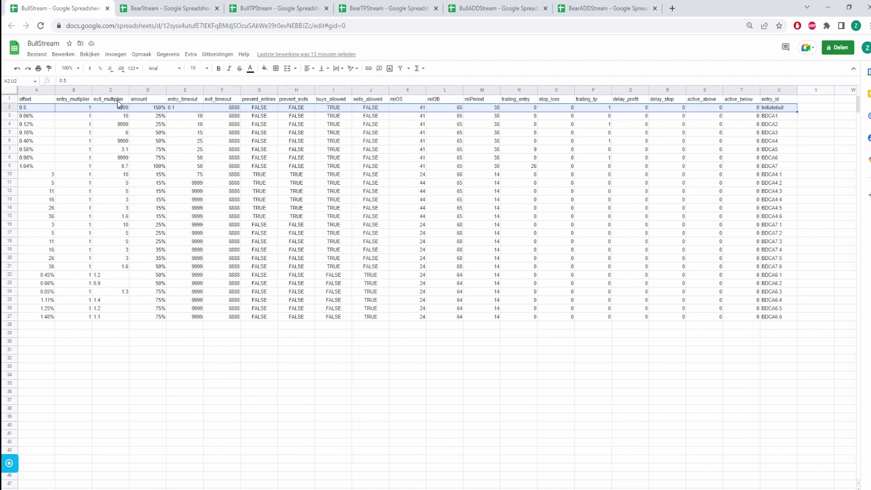
pyautogui.click(153, 110)
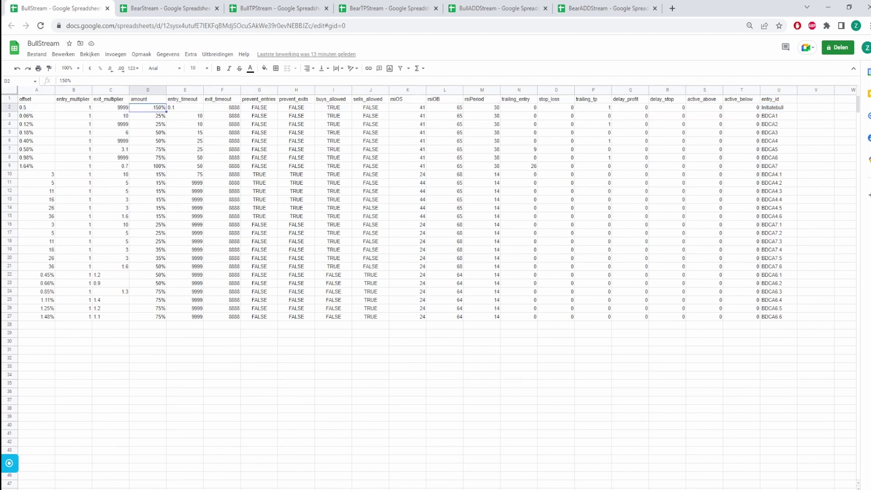
pyautogui.click(281, 489)
pyautogui.click(180, 468)
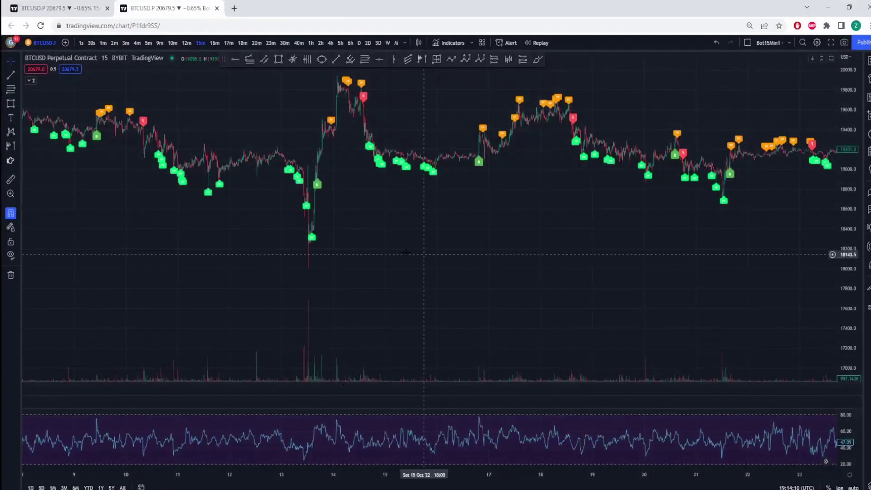
# - Pan to 10–13 October and brush red circles around the peak and the green buy marker
pyautogui.moveTo(512, 260); pyautogui.dragTo(514, 261)
pyautogui.moveTo(247, 287); pyautogui.dragTo(379, 272)
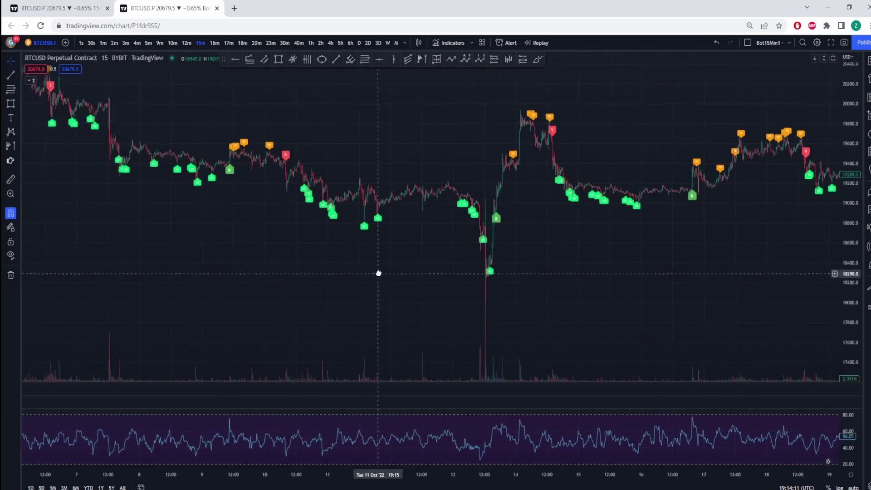
pyautogui.scroll(3, 488, 236)
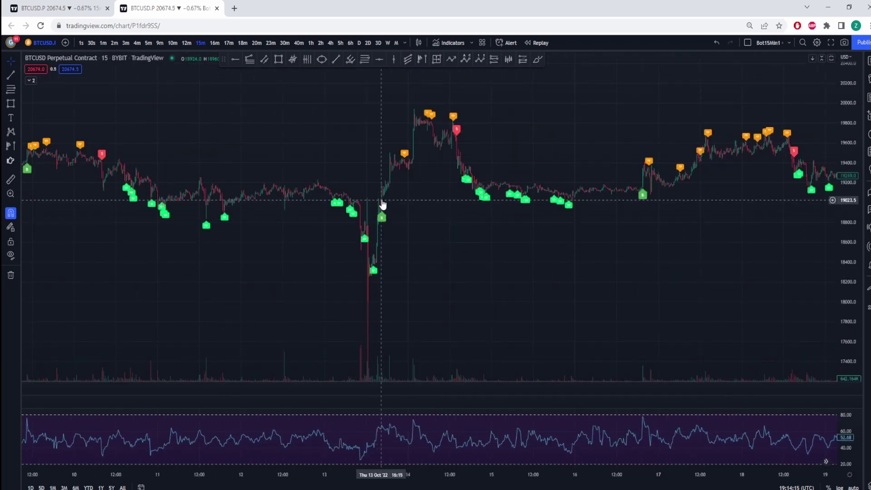
pyautogui.scroll(3, 359, 204)
pyautogui.moveTo(239, 195); pyautogui.dragTo(335, 203)
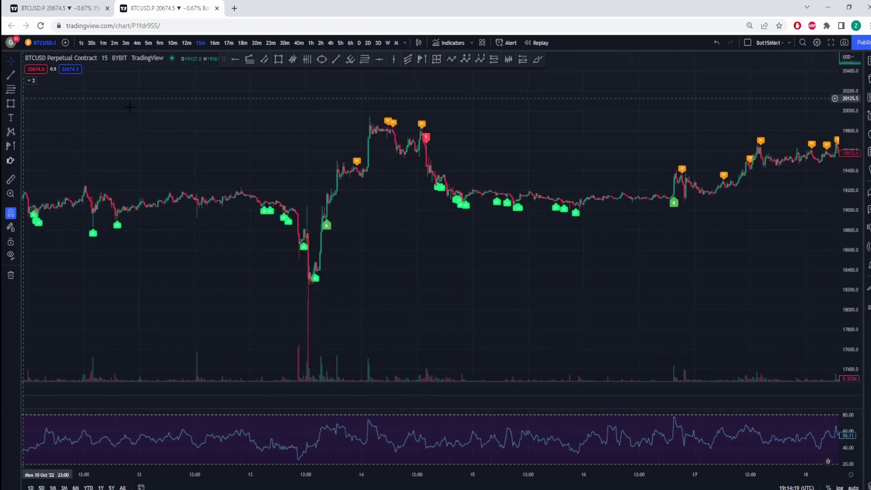
pyautogui.click(538, 60)
pyautogui.moveTo(329, 217); pyautogui.dragTo(377, 123)
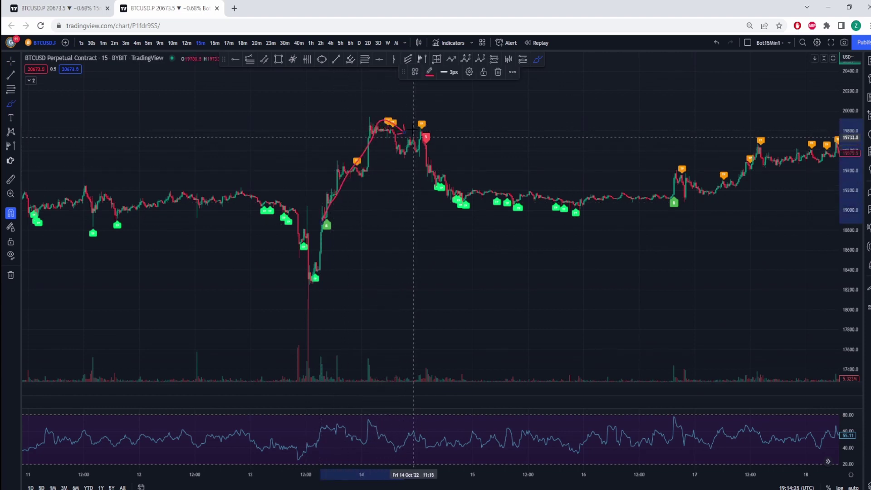
pyautogui.moveTo(406, 130)
pyautogui.mouseDown()
pyautogui.moveTo(363, 168)
pyautogui.moveTo(335, 122)
pyautogui.mouseUp()
pyautogui.moveTo(320, 224)
pyautogui.mouseDown()
pyautogui.moveTo(318, 234)
pyautogui.moveTo(338, 213)
pyautogui.moveTo(324, 217)
pyautogui.moveTo(359, 220)
pyautogui.mouseUp()
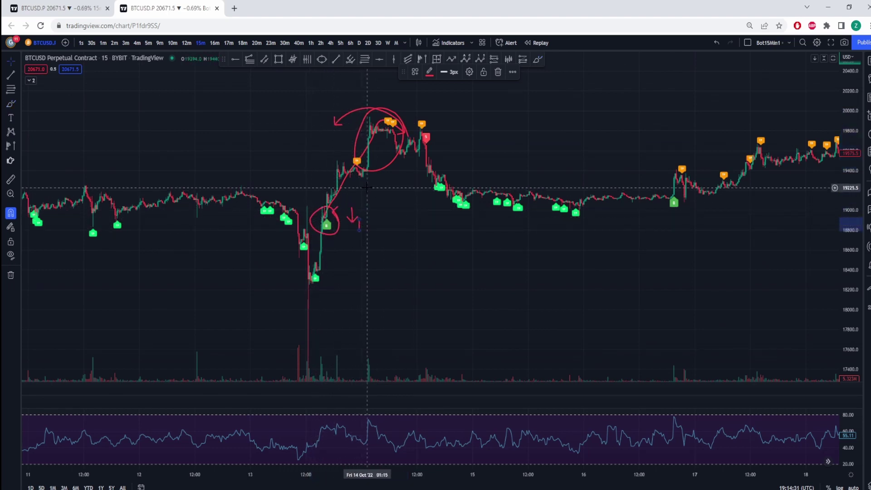
pyautogui.hotkey('ctrl', 'z')
pyautogui.hotkey('ctrl', 'z')
pyautogui.hotkey('ctrl', 'z')
pyautogui.hotkey('ctrl', 'z')
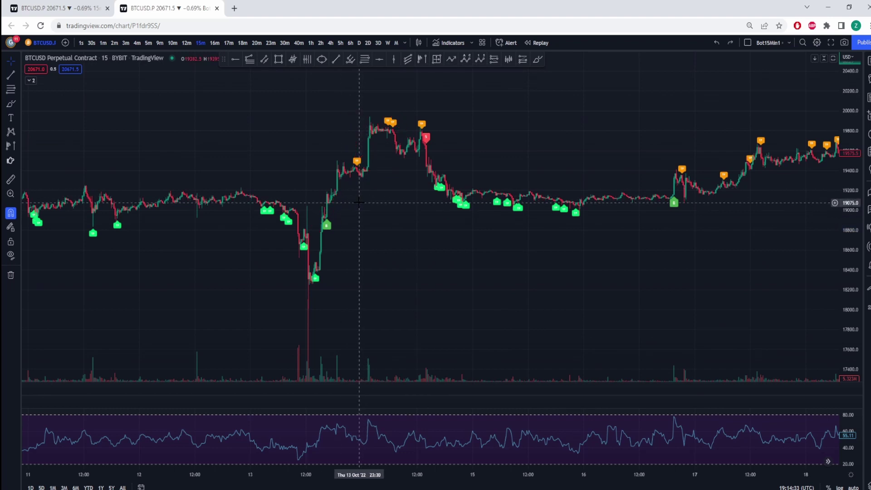
pyautogui.moveTo(361, 224)
pyautogui.mouseDown()
pyautogui.moveTo(307, 205)
pyautogui.moveTo(361, 223)
pyautogui.moveTo(305, 238)
pyautogui.moveTo(336, 212)
pyautogui.moveTo(358, 242)
pyautogui.moveTo(362, 273)
pyautogui.mouseUp()
# - Draw red rising and rightward arrows from the circled 13 Oct dip, then minimize the browser
pyautogui.click(11, 103)
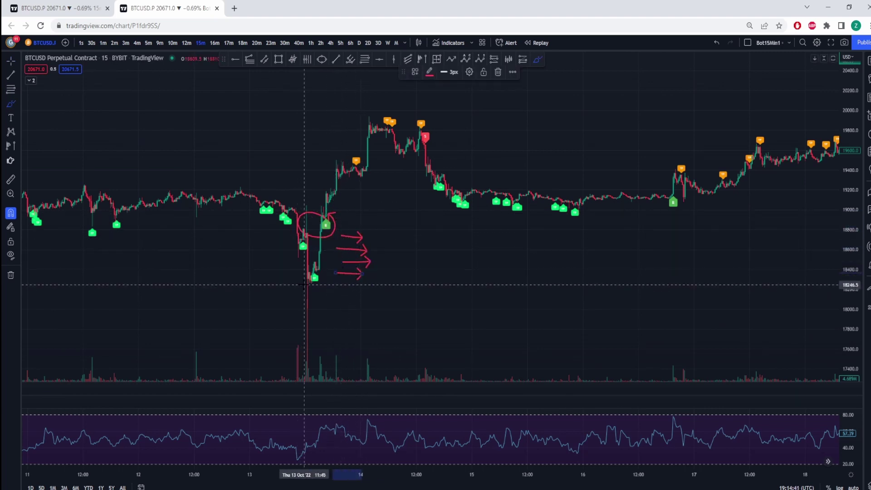
pyautogui.moveTo(328, 213)
pyautogui.mouseDown()
pyautogui.moveTo(356, 189)
pyautogui.moveTo(376, 188)
pyautogui.mouseUp()
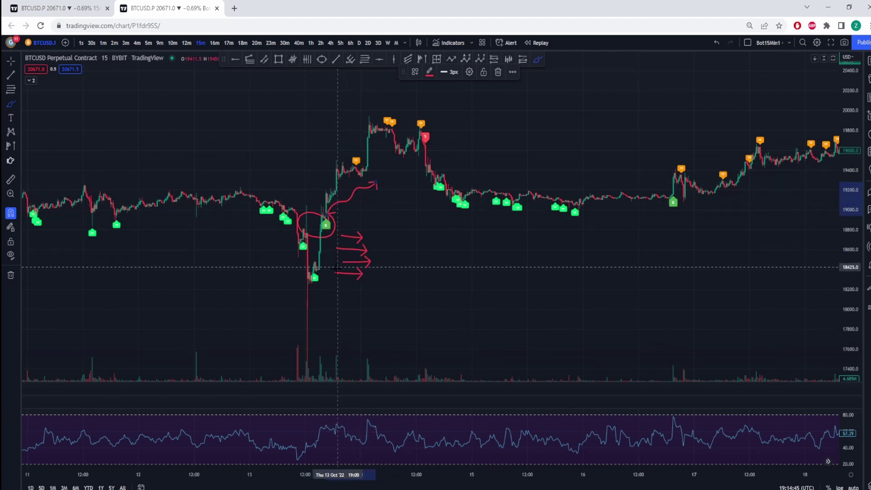
pyautogui.moveTo(323, 267)
pyautogui.mouseDown()
pyautogui.moveTo(351, 213)
pyautogui.moveTo(377, 207)
pyautogui.mouseUp()
pyautogui.moveTo(341, 218); pyautogui.dragTo(380, 231)
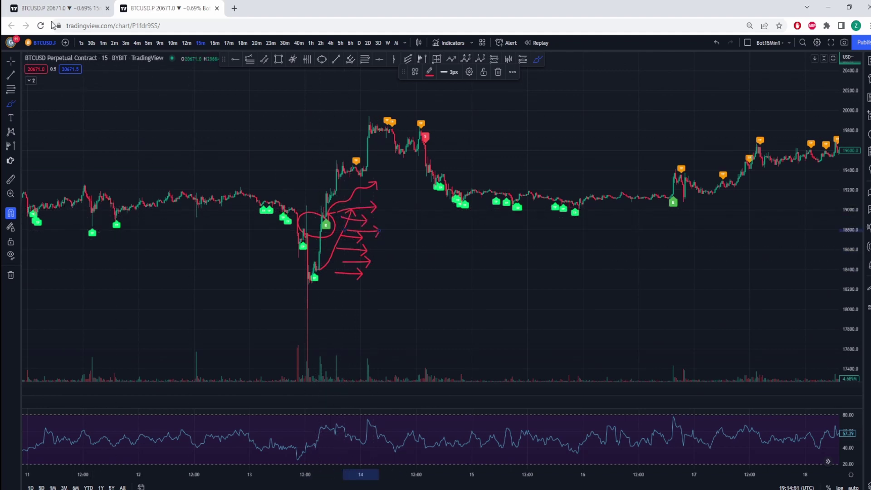
pyautogui.click(828, 6)
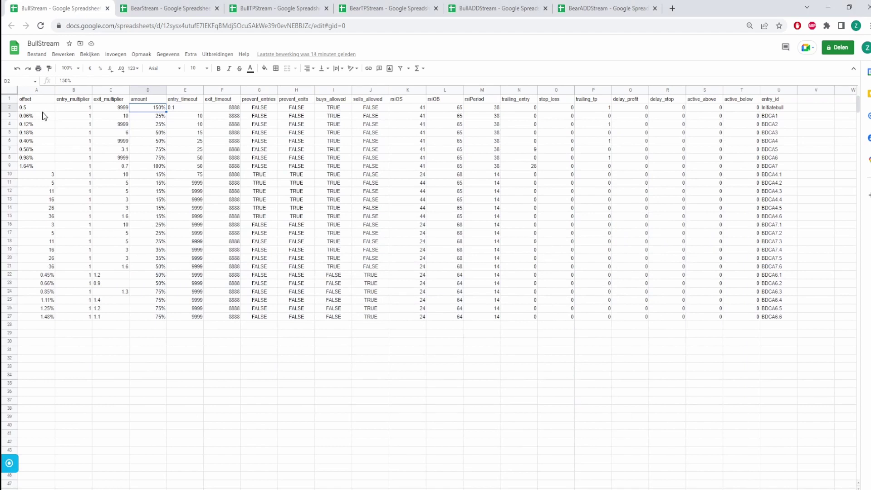
# - Select the BDCA1–BDCA6 rows and U10–U13 entry ids, then check N7's trailing_entry 9
pyautogui.moveTo(35, 113); pyautogui.dragTo(124, 117)
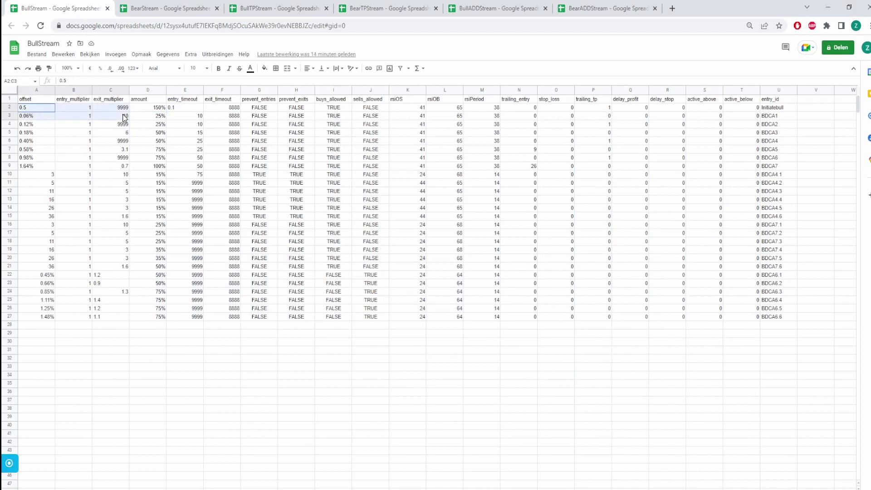
pyautogui.moveTo(27, 116); pyautogui.dragTo(780, 141)
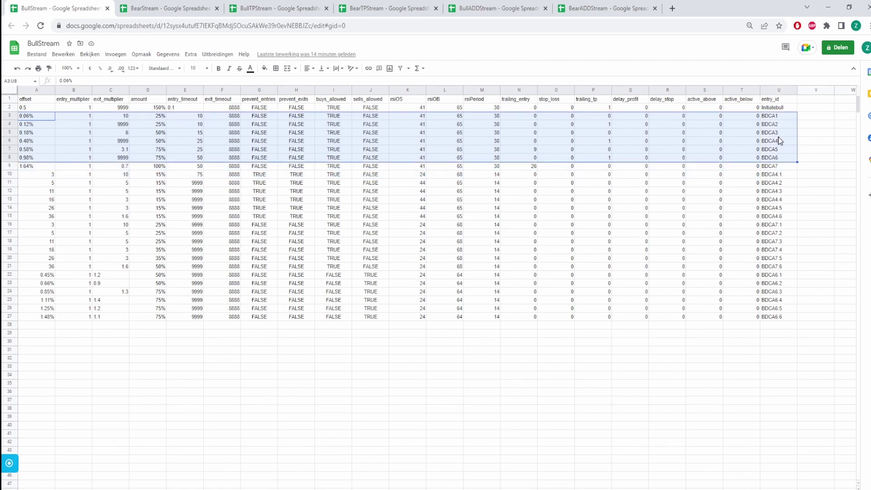
pyautogui.click(777, 144)
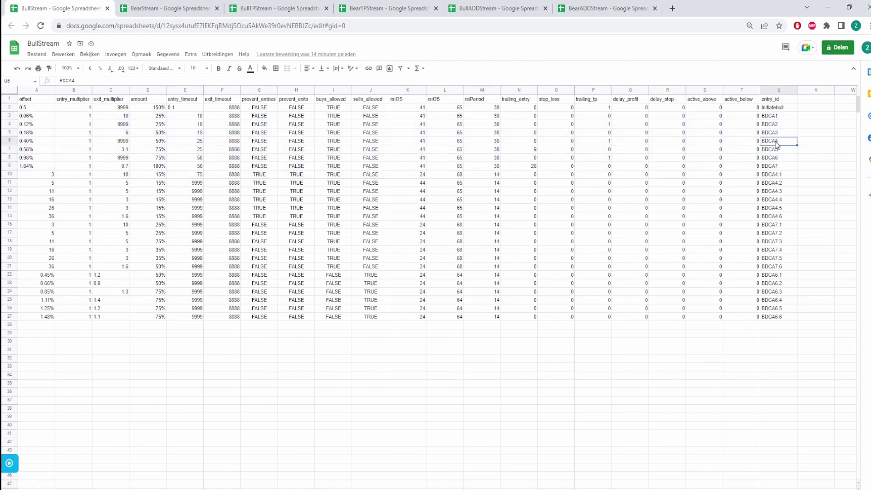
pyautogui.moveTo(785, 175); pyautogui.dragTo(52, 221)
pyautogui.rightClick(785, 205)
pyautogui.click(818, 202)
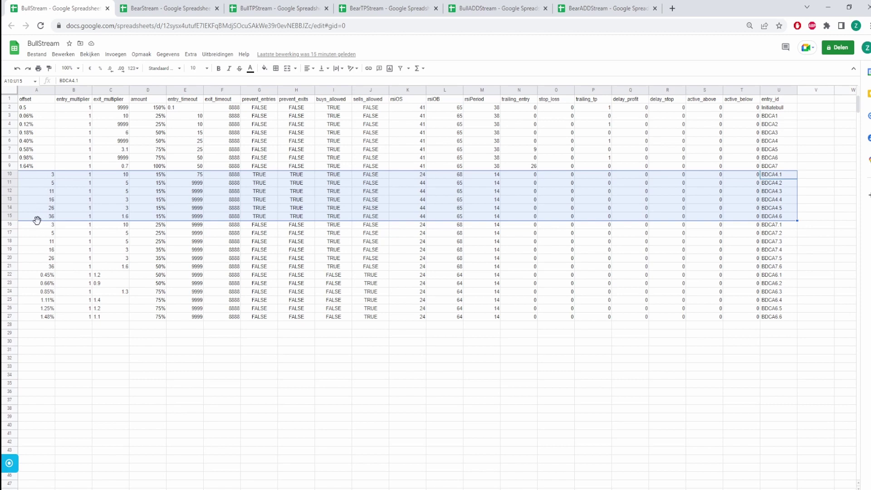
pyautogui.click(534, 153)
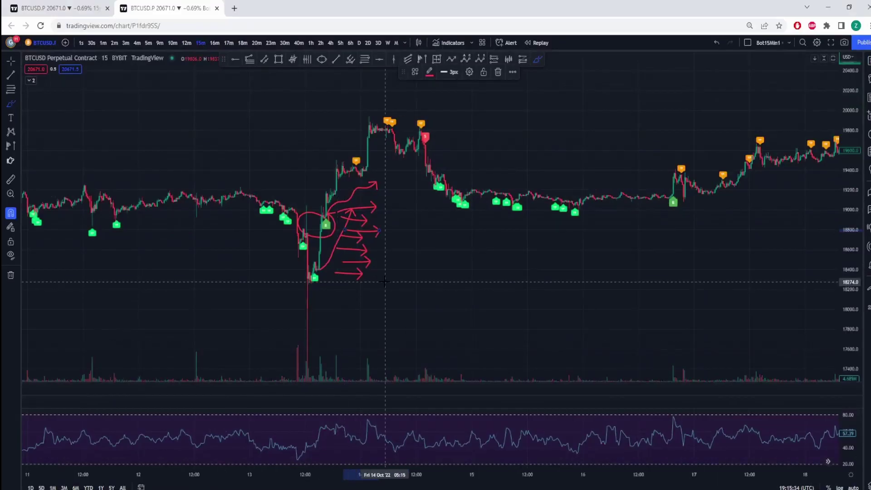
# - Discard a trial rightward arrow and glance at the BullStream sheet before returning to the chart
pyautogui.moveTo(408, 243); pyautogui.dragTo(488, 247)
pyautogui.press('Escape')
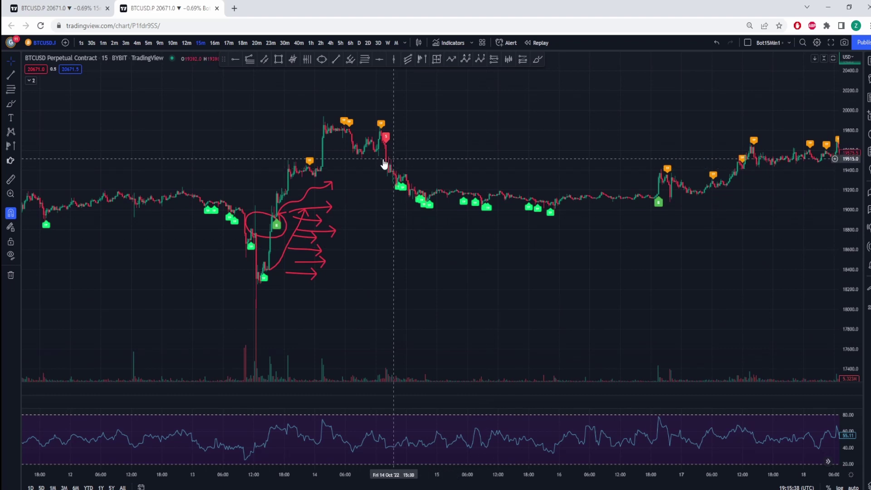
pyautogui.click(281, 489)
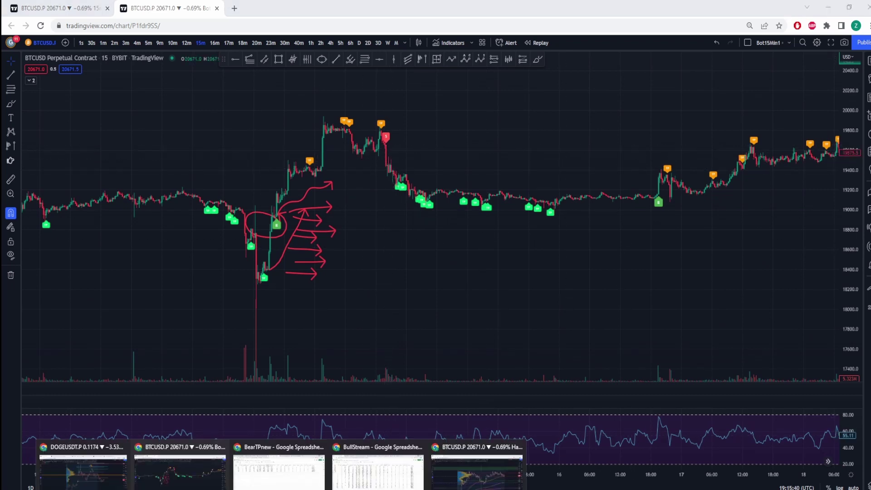
pyautogui.click(378, 468)
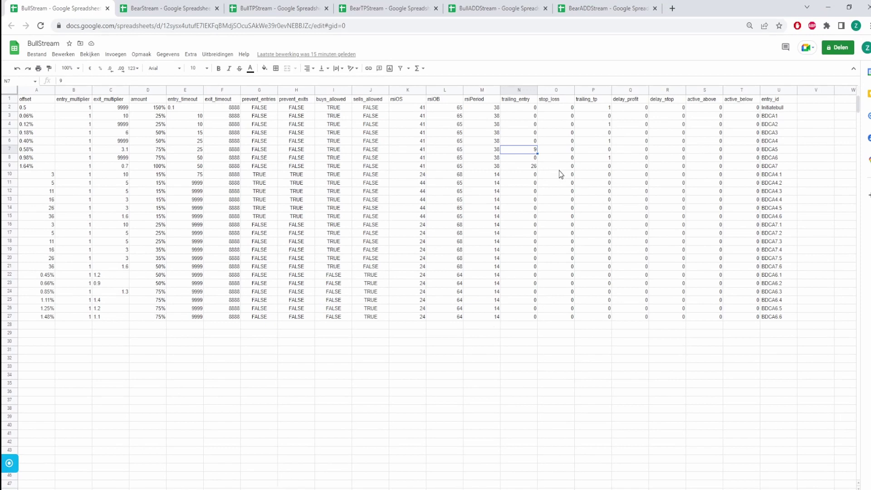
pyautogui.click(835, 7)
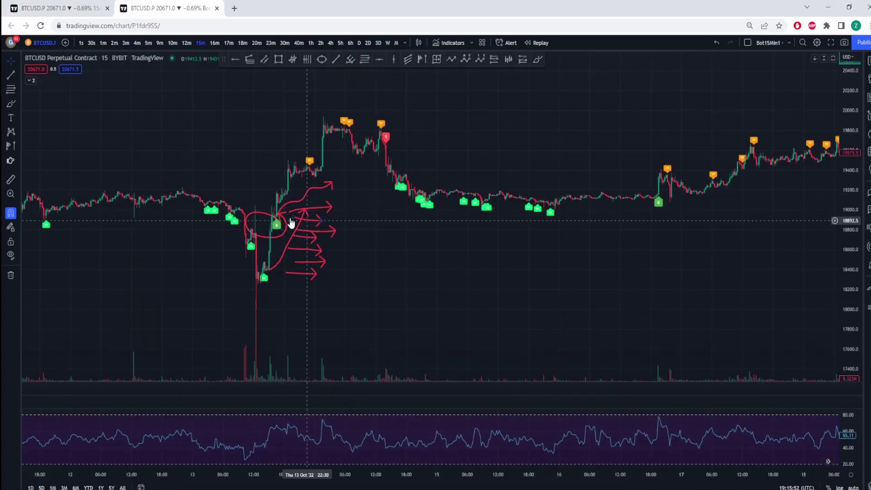
# - Brush a red mark beside the arrows, undo the stray circle, and bring up BearTPnew
pyautogui.click(538, 60)
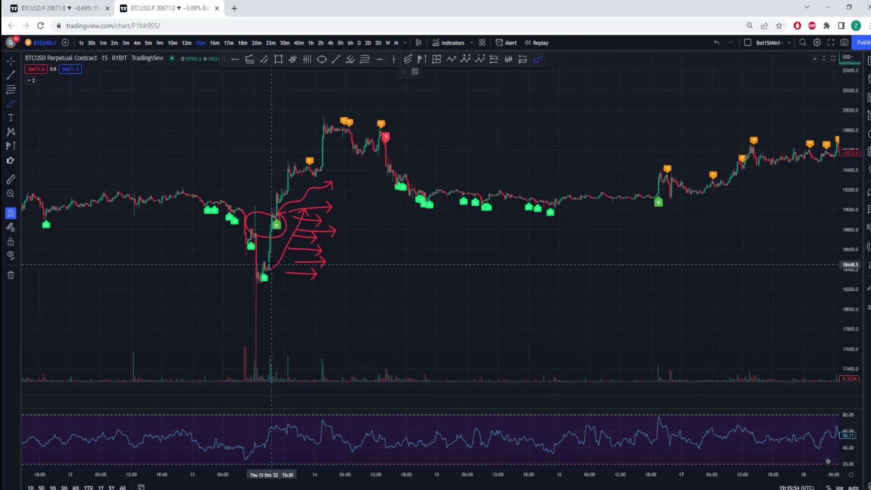
pyautogui.moveTo(323, 227)
pyautogui.mouseDown()
pyautogui.moveTo(347, 229)
pyautogui.moveTo(327, 245)
pyautogui.moveTo(343, 248)
pyautogui.moveTo(354, 231)
pyautogui.moveTo(398, 237)
pyautogui.moveTo(394, 249)
pyautogui.moveTo(409, 227)
pyautogui.mouseUp()
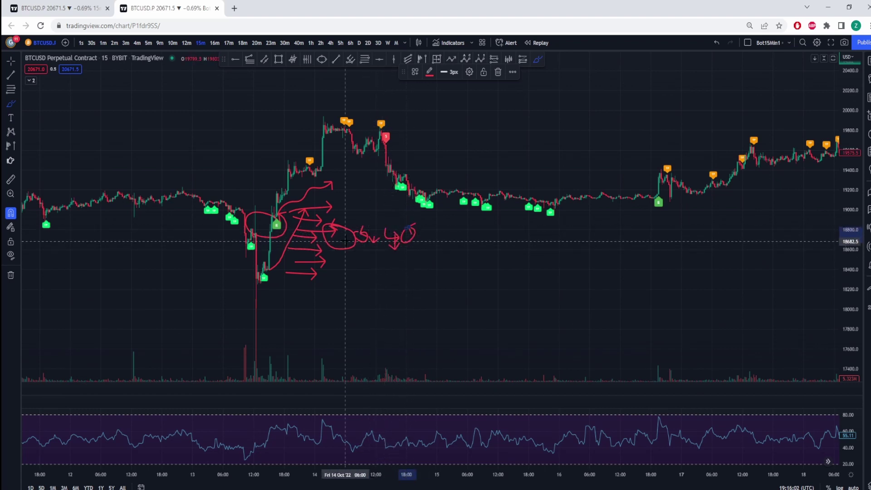
pyautogui.hotkey('ctrl', 'z')
pyautogui.hotkey('ctrl', 'z')
pyautogui.hotkey('ctrl', 'z')
pyautogui.hotkey('ctrl', 'z')
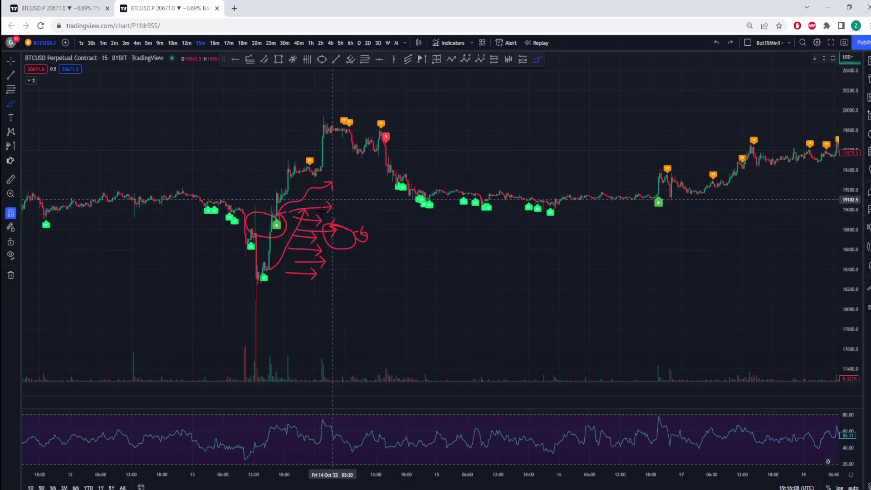
pyautogui.click(281, 489)
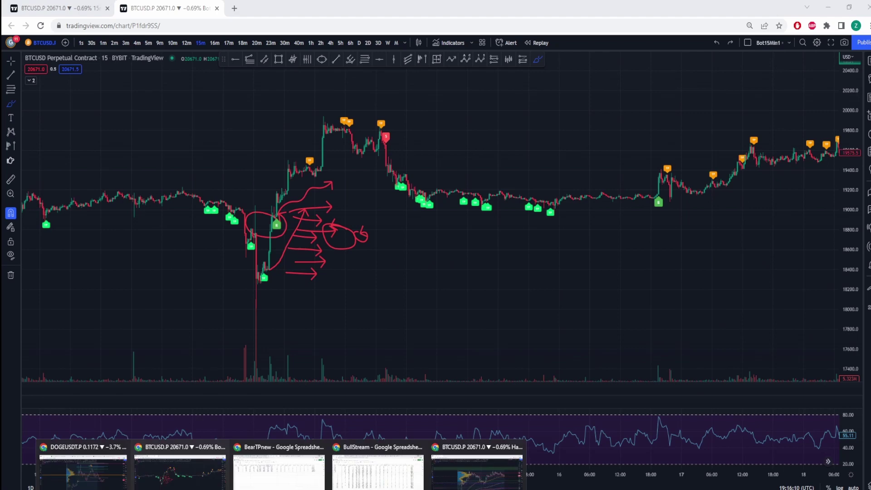
pyautogui.click(287, 476)
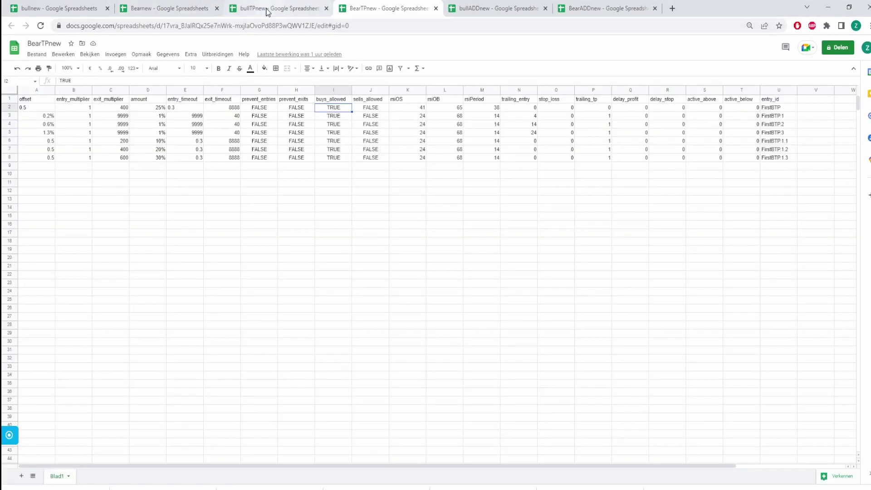
# - Glance at bullnew, select BullStream's 0.40% offset row, then minimize to the chart
pyautogui.click(69, 9)
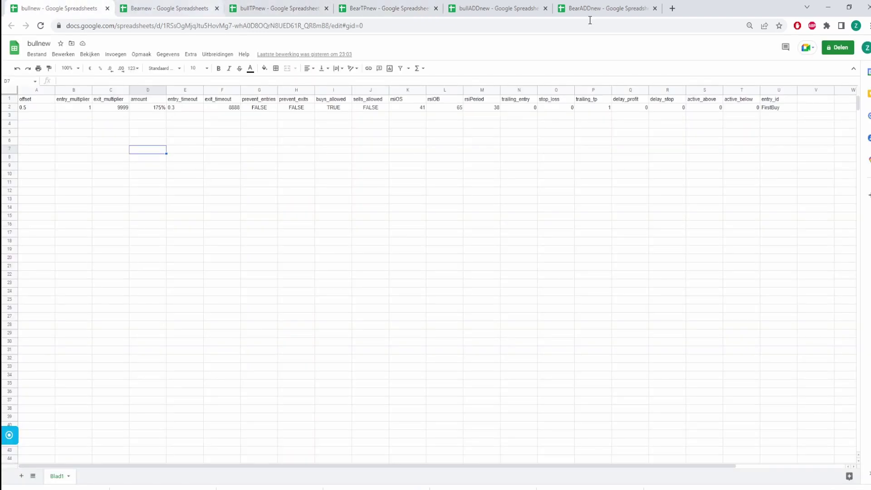
pyautogui.click(827, 7)
pyautogui.click(282, 489)
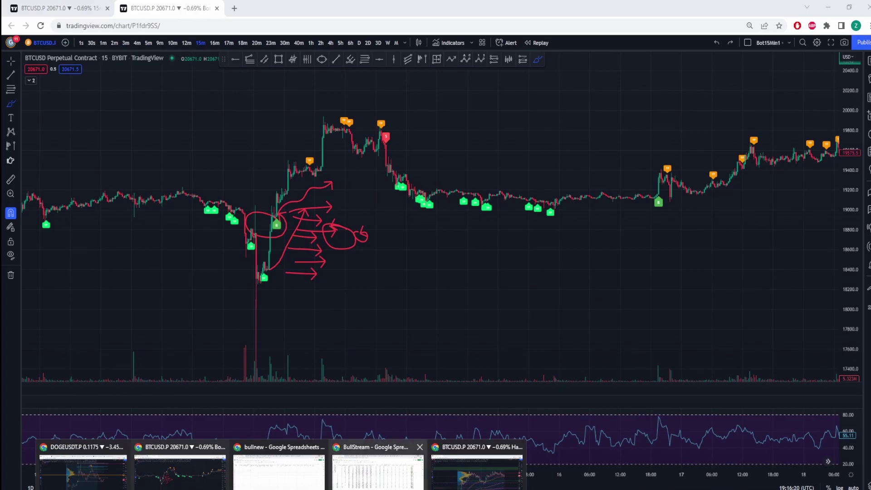
pyautogui.click(378, 471)
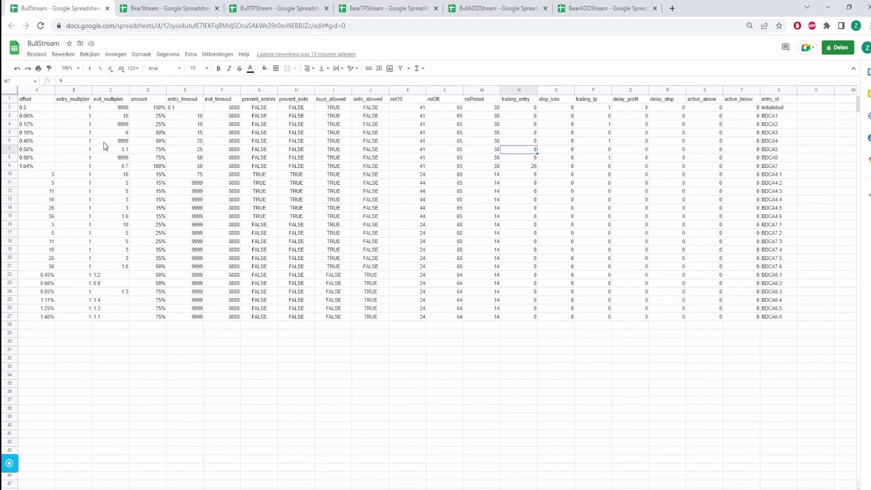
pyautogui.moveTo(27, 140)
pyautogui.mouseDown()
pyautogui.moveTo(487, 147)
pyautogui.moveTo(262, 155)
pyautogui.moveTo(41, 141)
pyautogui.mouseUp()
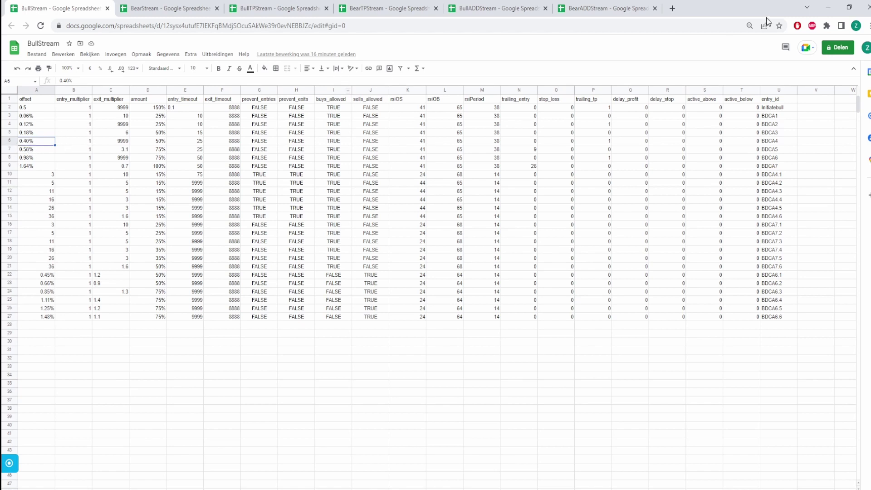
pyautogui.click(828, 7)
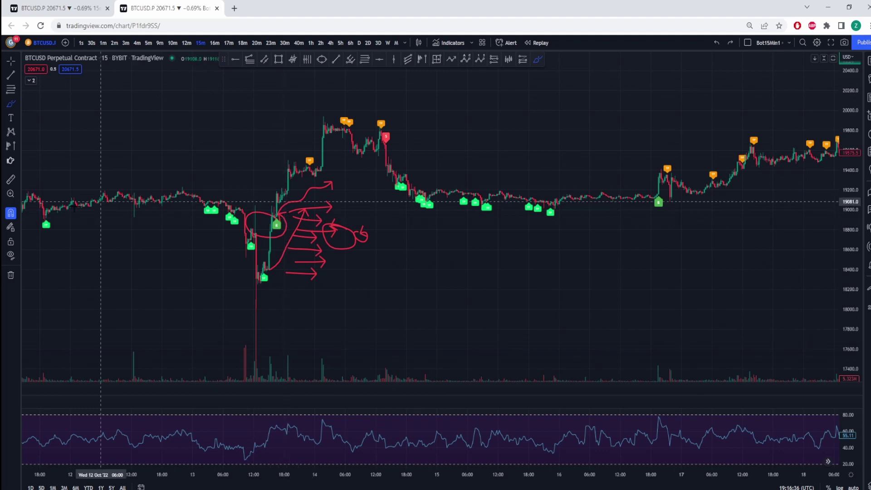
# - Measure the rally from near 19190 with the price-range tool, then dismiss the measurement
pyautogui.click(11, 179)
pyautogui.click(288, 191)
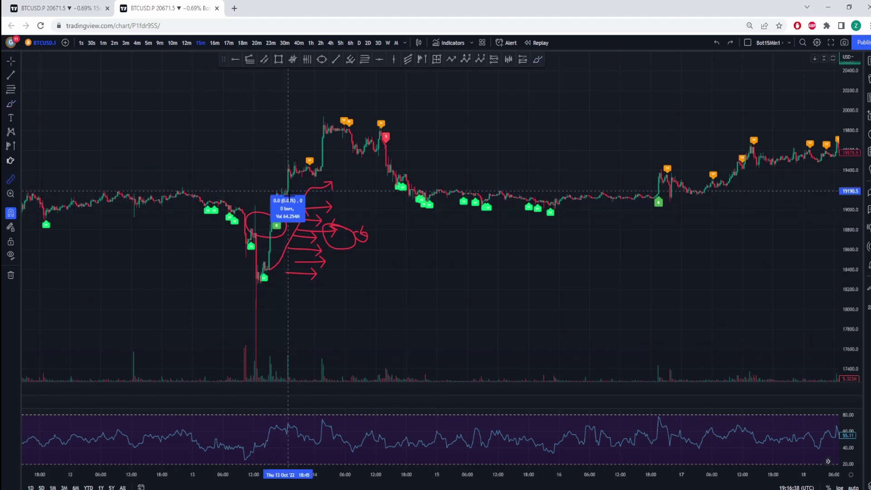
pyautogui.moveTo(287, 180); pyautogui.dragTo(303, 203)
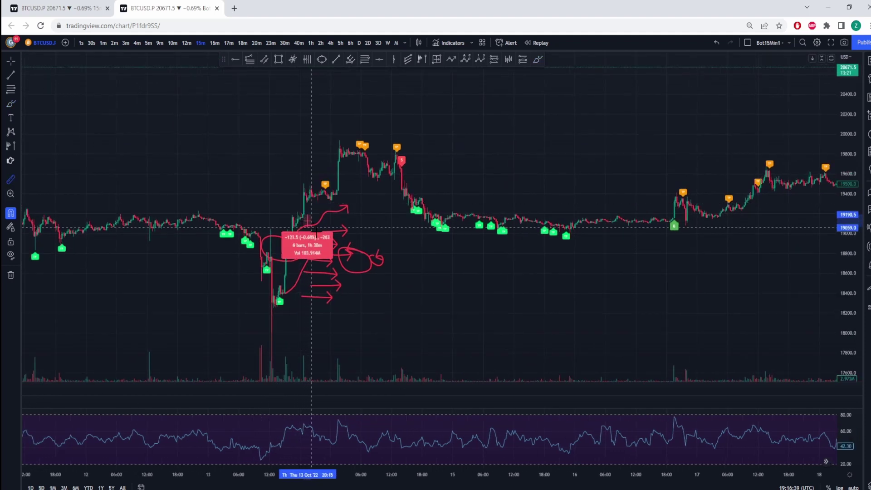
pyautogui.click(339, 225)
pyautogui.scroll(3, 402, 247)
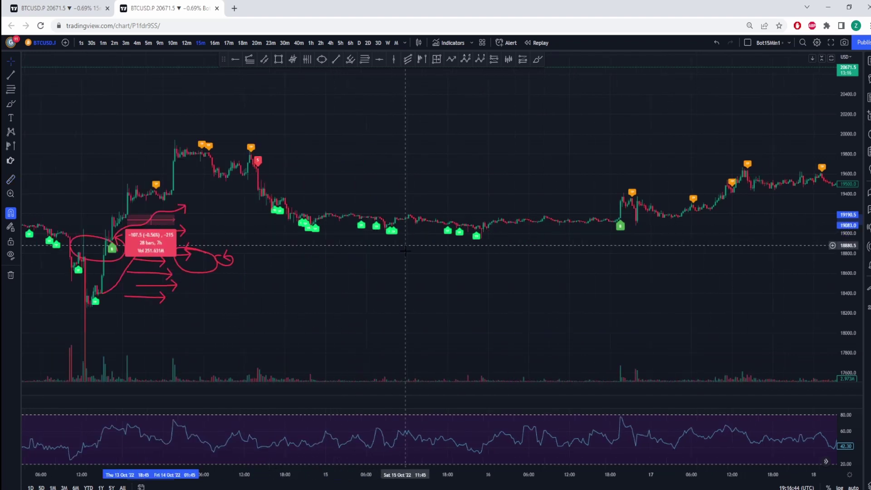
pyautogui.click(258, 287)
# - Delete the red loop and a red arrow drawing from the chart
pyautogui.click(211, 273)
pyautogui.press('Delete')
pyautogui.press('Delete')
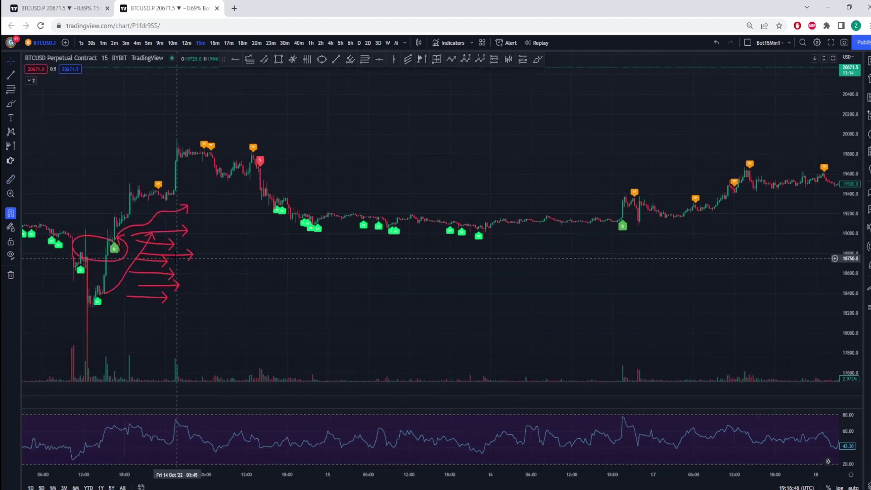
pyautogui.click(181, 232)
pyautogui.press('Delete')
# - Recentre the rally, measure from the 16:30 candle, then close the second chart tab
pyautogui.moveTo(197, 265); pyautogui.dragTo(264, 253)
pyautogui.scroll(2, 251, 256)
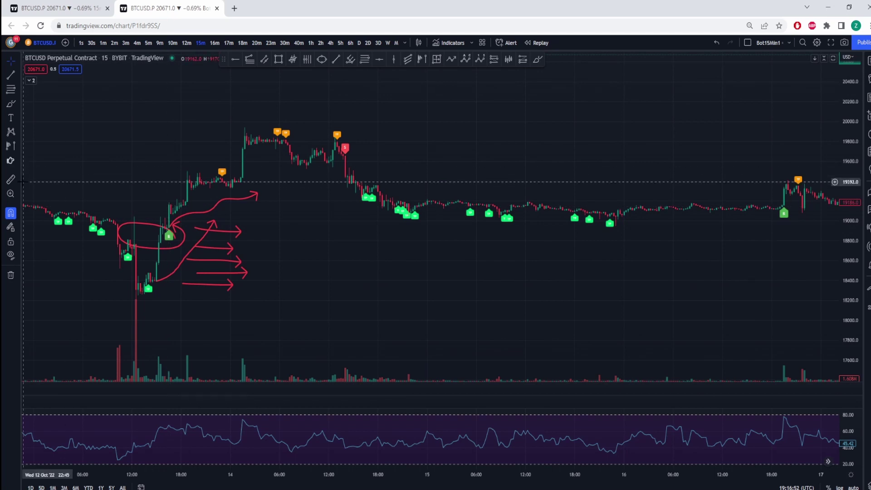
pyautogui.click(10, 179)
pyautogui.click(169, 205)
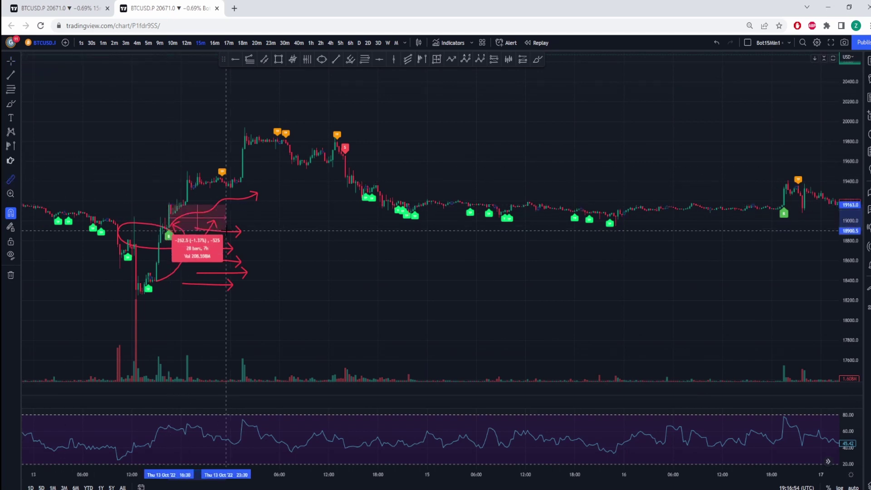
pyautogui.click(248, 209)
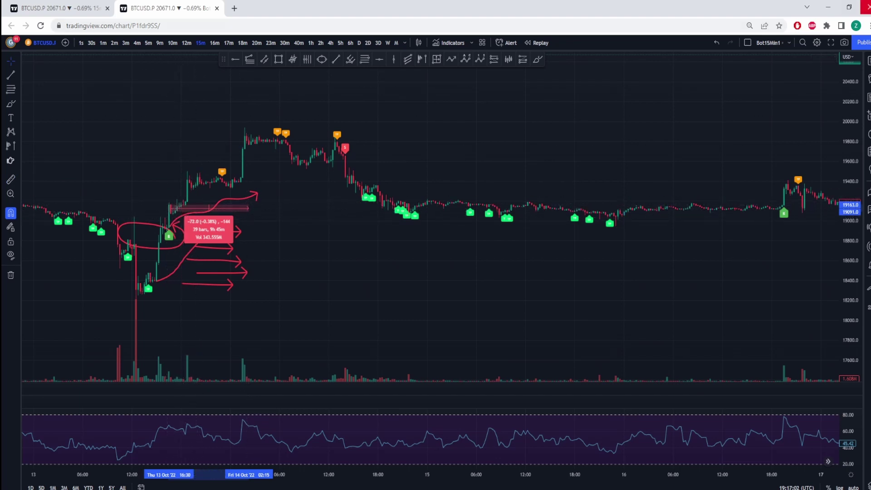
pyautogui.hotkey('ctrl', 'w')
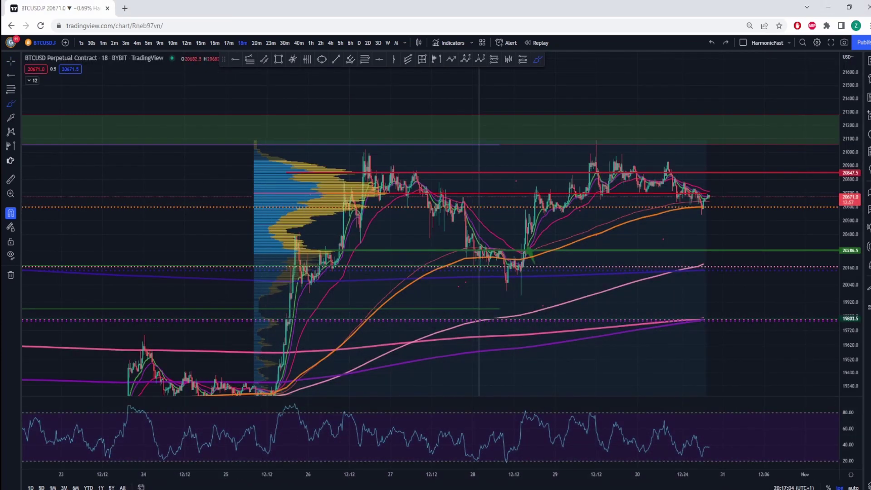
pyautogui.click(281, 489)
# - In BullStream, select the A10:A14 offsets and the BDCA7 entry row, then return to the BTCUSD chart
pyautogui.click(363, 468)
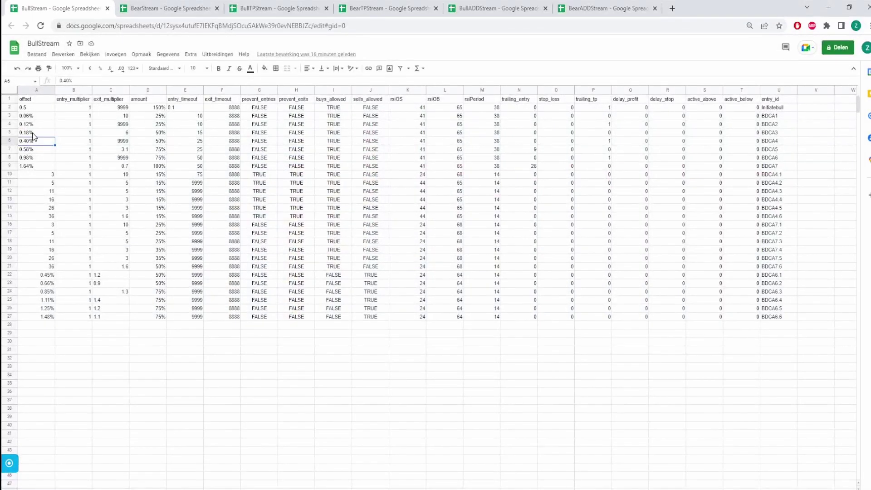
pyautogui.moveTo(46, 176); pyautogui.dragTo(784, 225)
pyautogui.moveTo(782, 167); pyautogui.dragTo(24, 165)
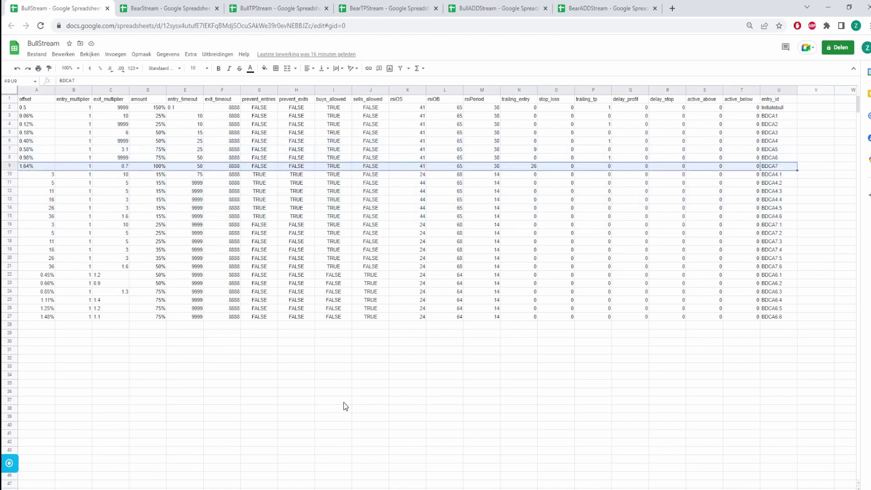
pyautogui.click(282, 489)
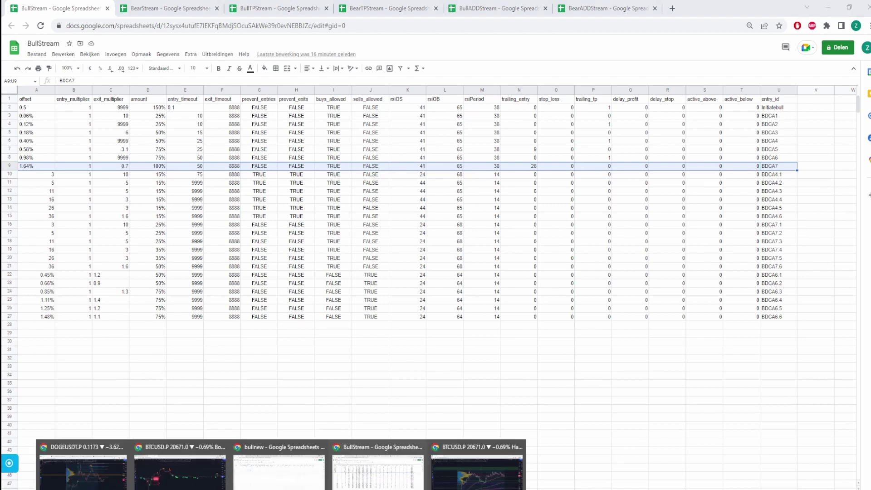
pyautogui.click(177, 465)
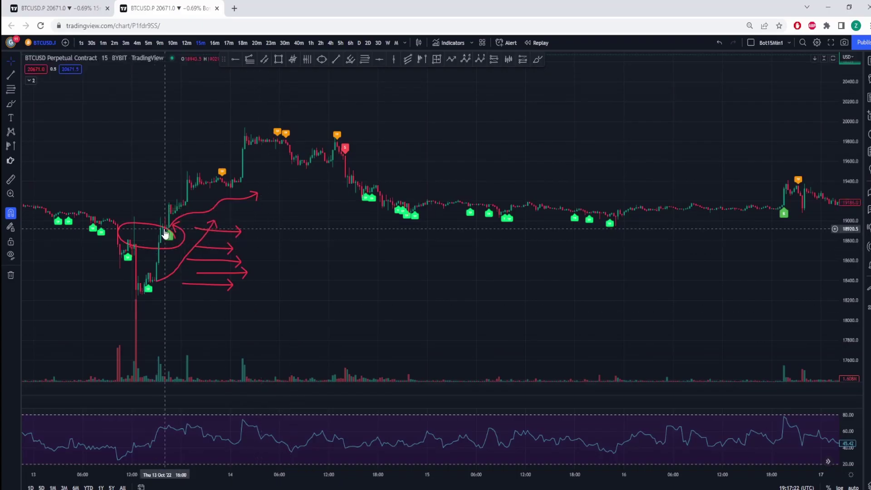
# - Measure from the circled buy signal to about 18841 (−322, 25 bars), then bring back BullStream
pyautogui.click(10, 180)
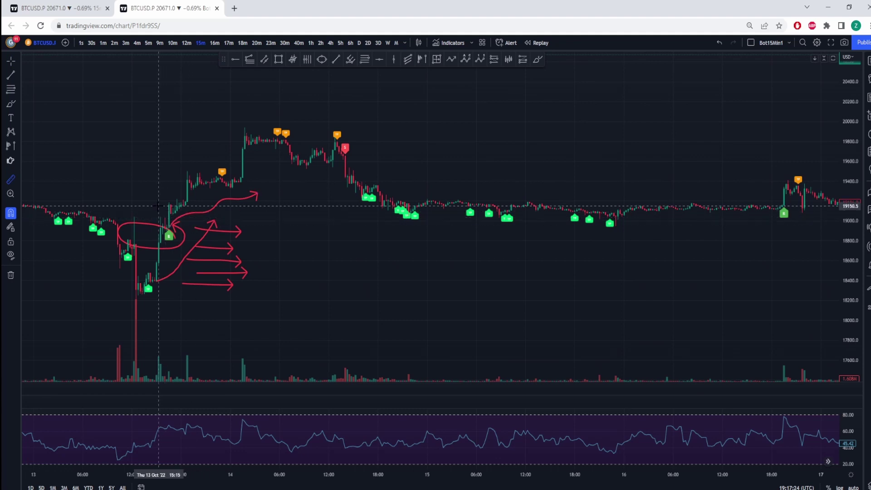
pyautogui.click(168, 204)
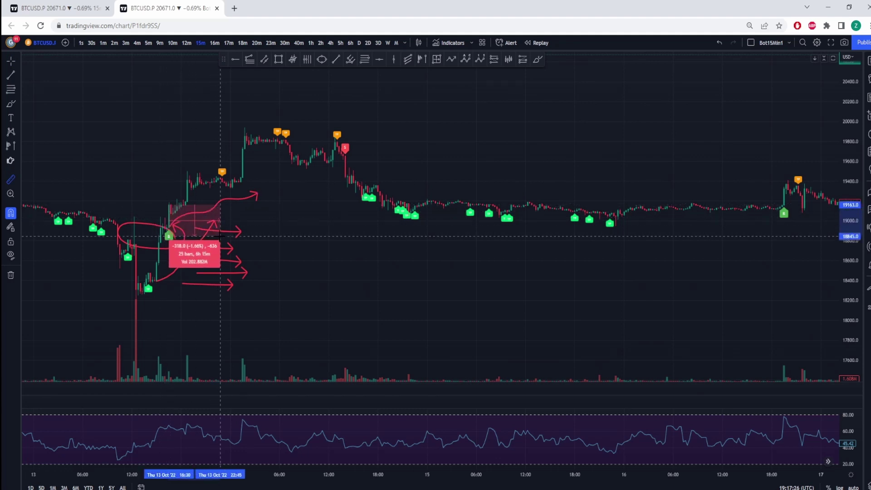
pyautogui.click(219, 236)
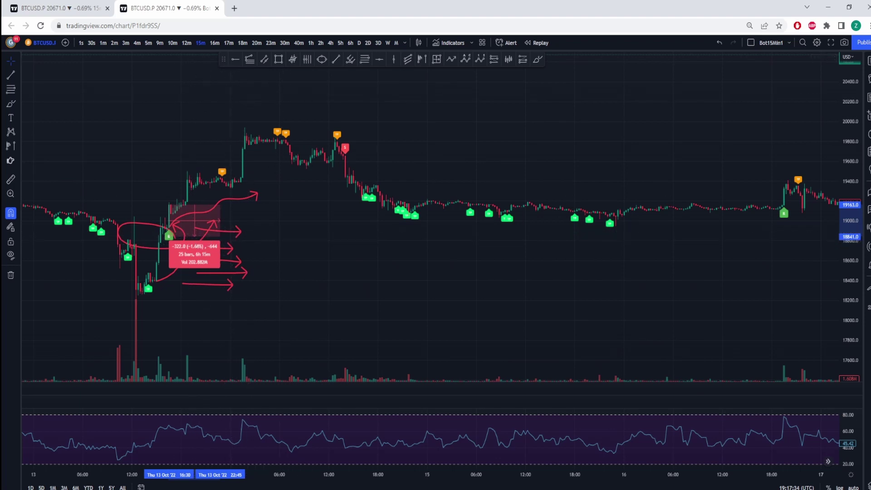
pyautogui.click(281, 489)
pyautogui.click(336, 449)
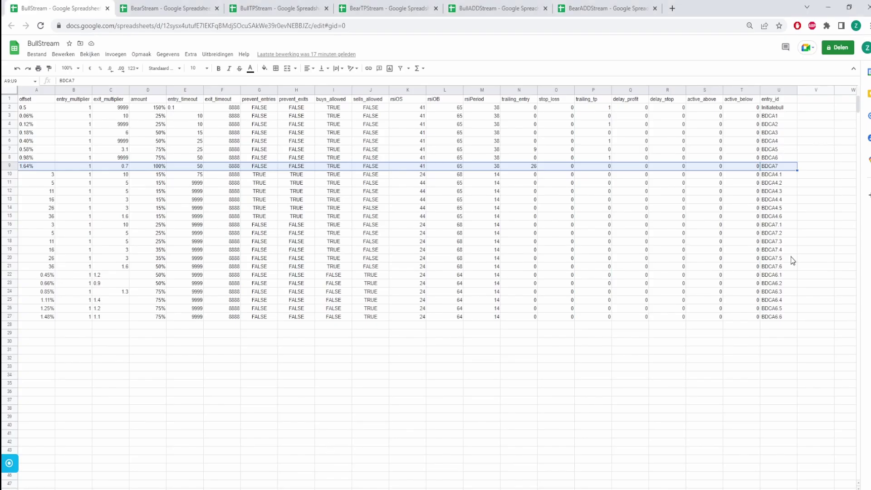
pyautogui.moveTo(777, 226); pyautogui.dragTo(781, 268)
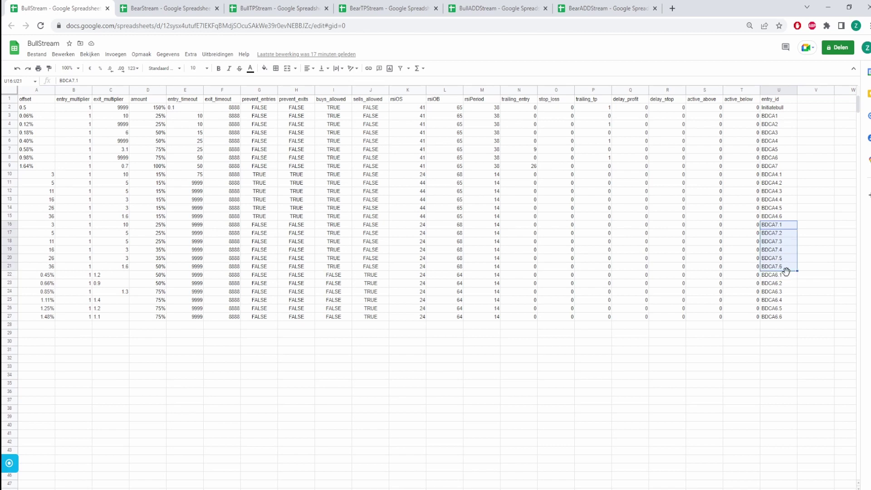
pyautogui.click(786, 277)
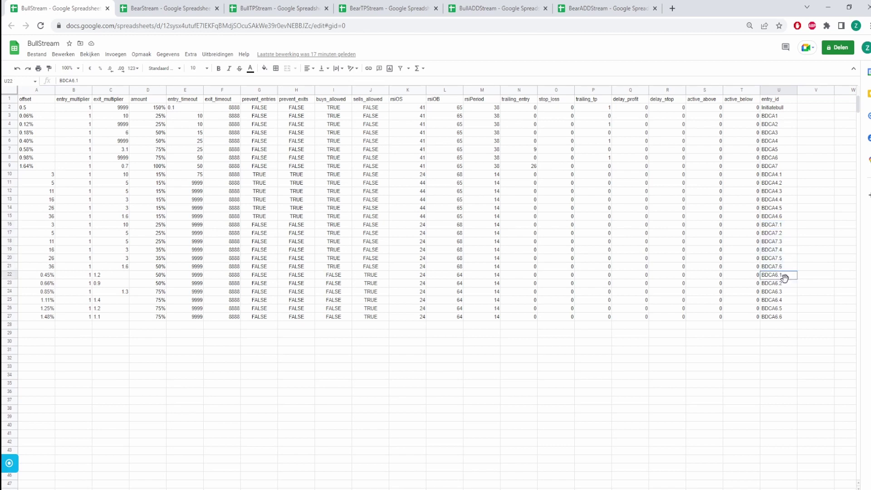
pyautogui.moveTo(787, 306); pyautogui.dragTo(786, 316)
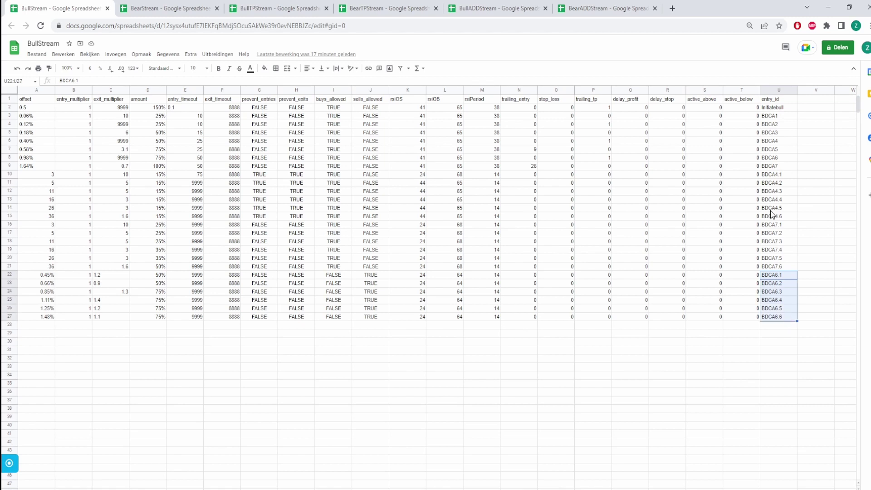
pyautogui.click(761, 158)
pyautogui.moveTo(761, 158); pyautogui.dragTo(26, 163)
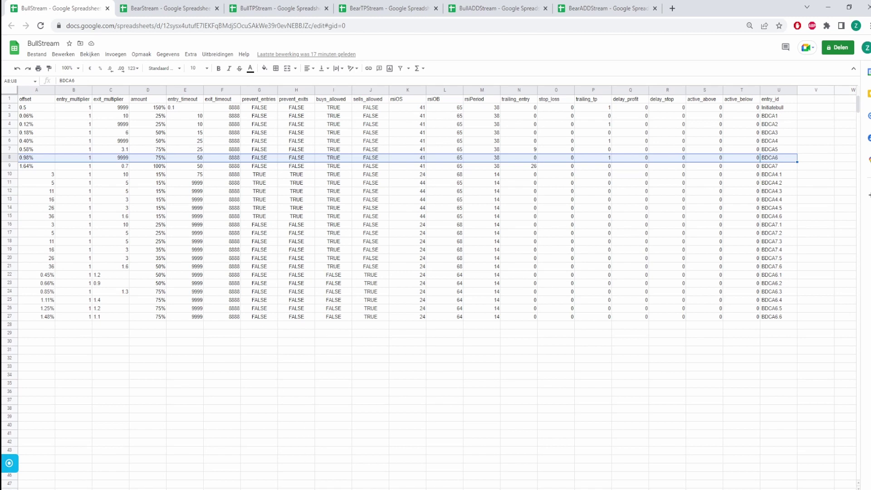
# - Select the amount values D3:D9 and check the 0.98% offset in A8
pyautogui.click(282, 489)
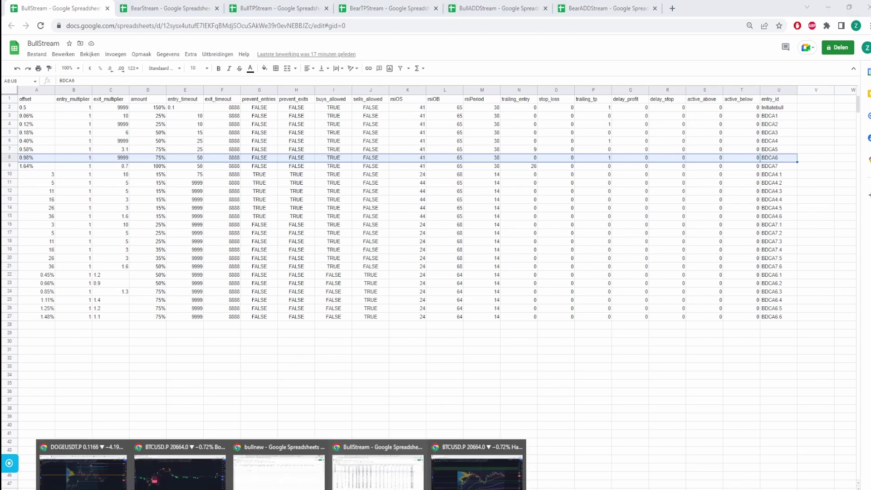
pyautogui.click(182, 216)
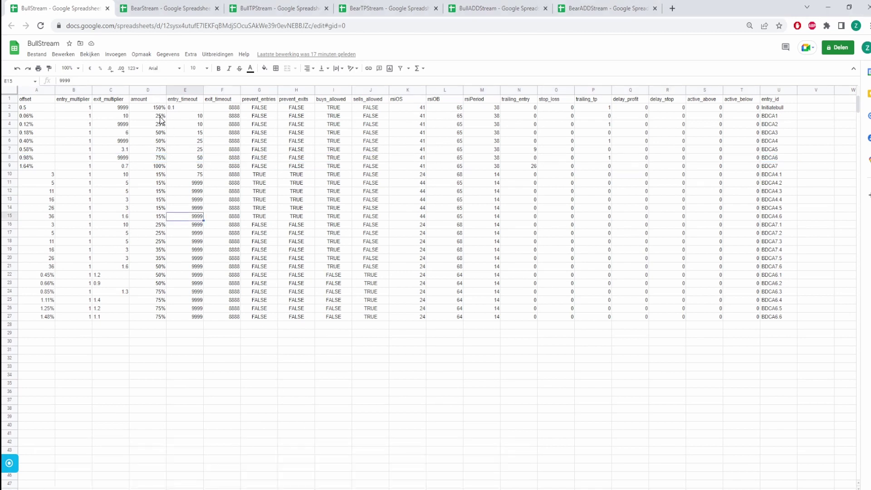
pyautogui.moveTo(162, 118); pyautogui.dragTo(159, 165)
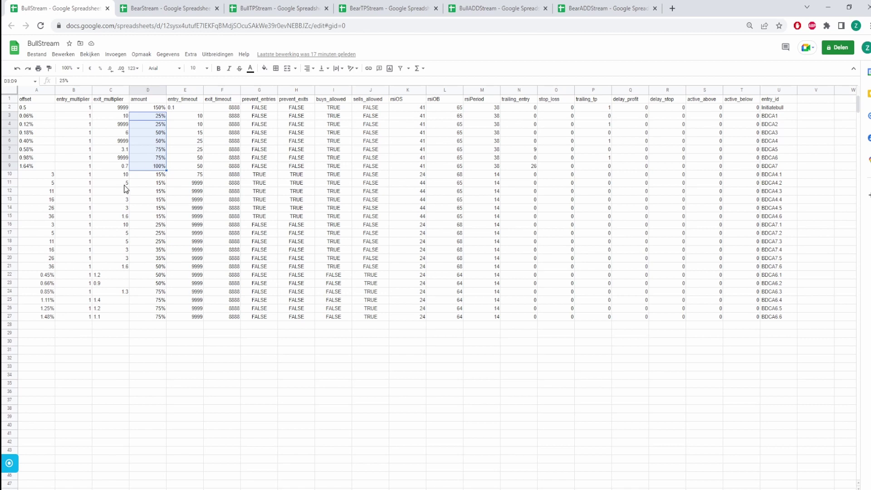
pyautogui.click(31, 159)
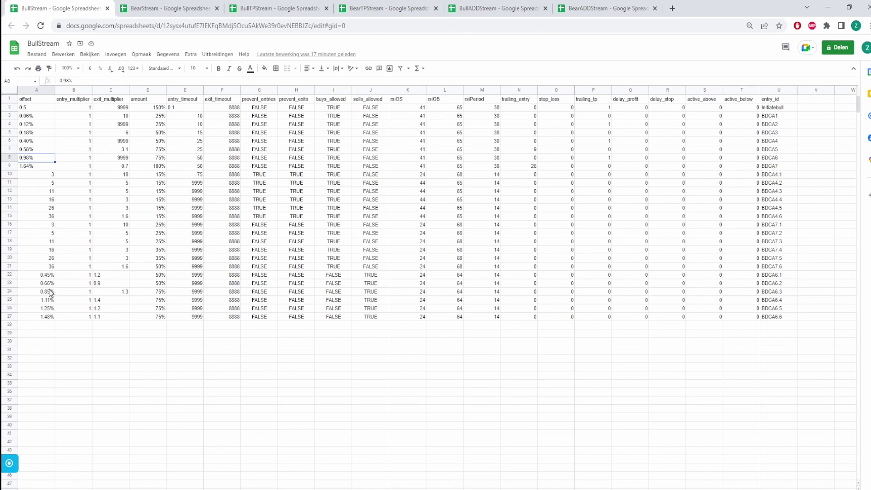
# - Check the BDCA6 offsets in A22–A25 (0.45%, 0.66%, 1.11%) and J23's sells_allowed, then return to the chart
pyautogui.click(52, 277)
pyautogui.moveTo(52, 281); pyautogui.dragTo(375, 317)
pyautogui.click(371, 284)
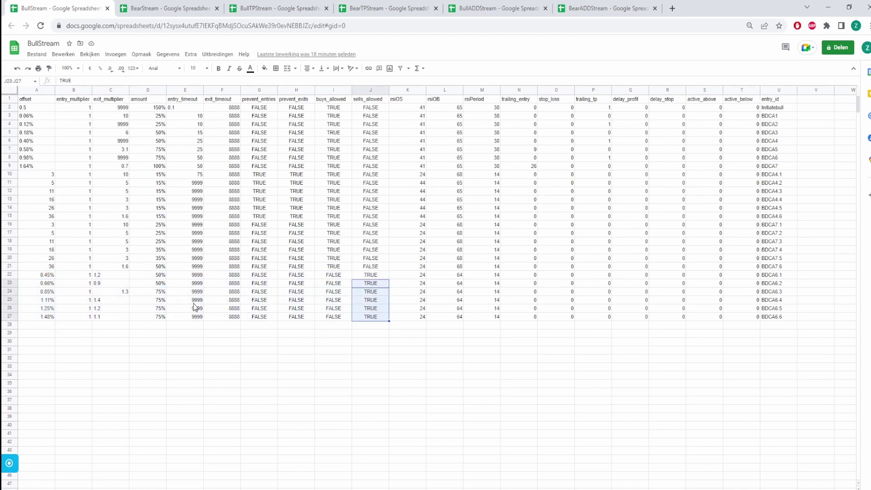
pyautogui.click(54, 282)
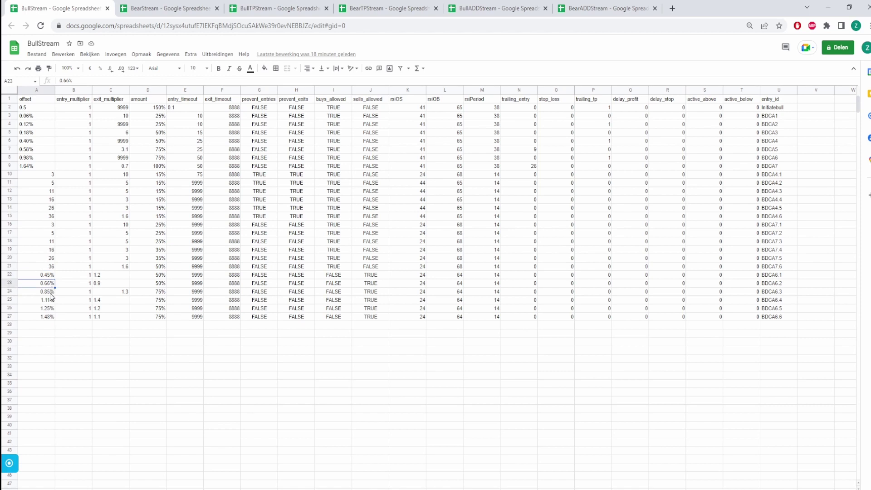
pyautogui.click(50, 294)
pyautogui.click(49, 303)
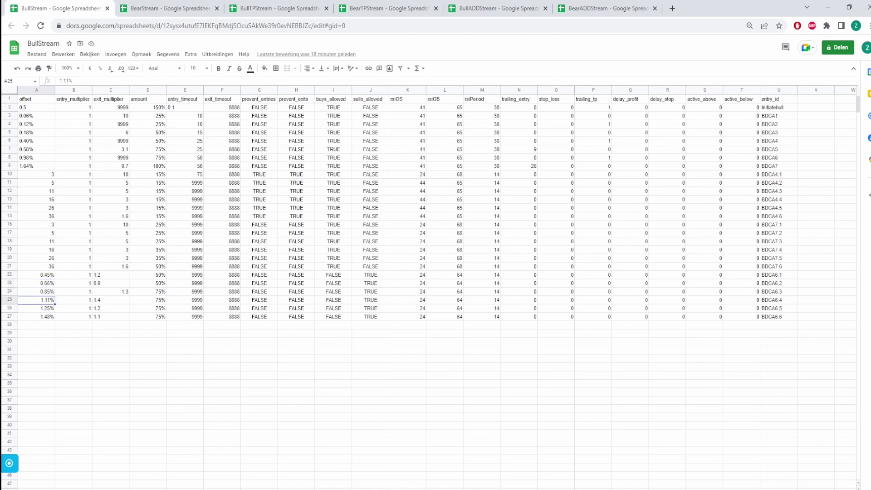
pyautogui.click(282, 489)
pyautogui.click(179, 469)
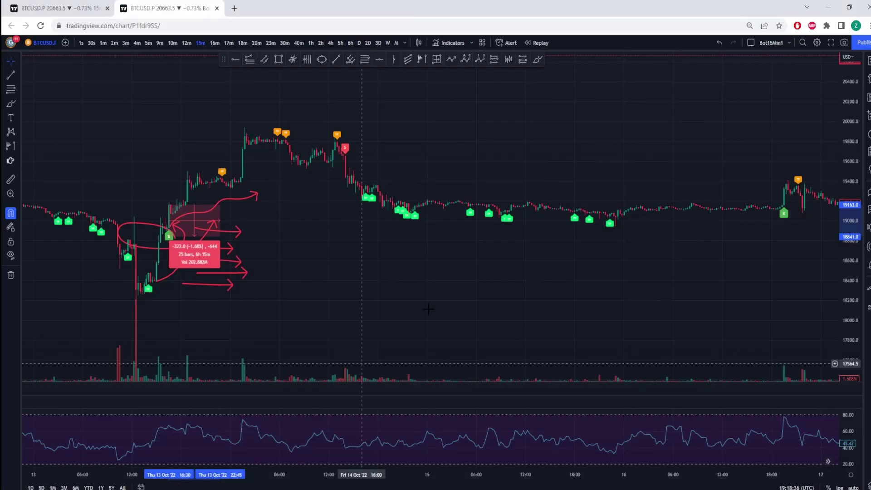
# - Clear the earlier measurement and delete the curved red arrow and the red circle around the dip
pyautogui.click(362, 254)
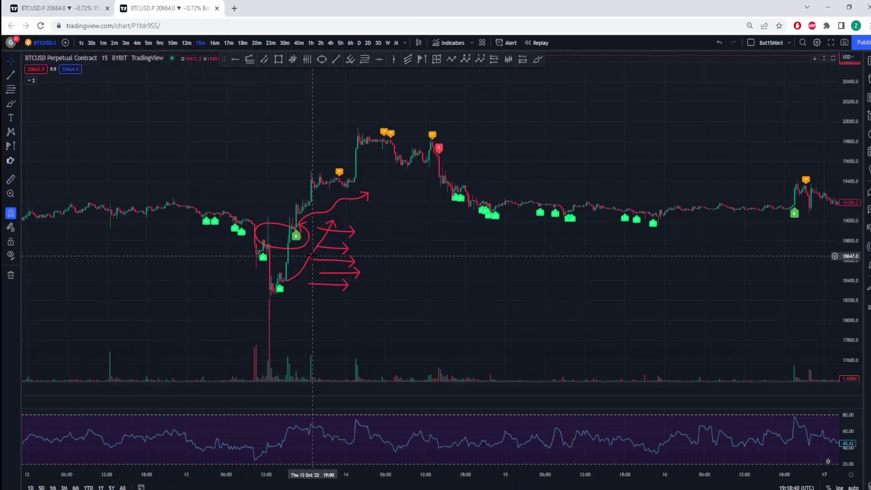
pyautogui.click(312, 253)
pyautogui.press('Delete')
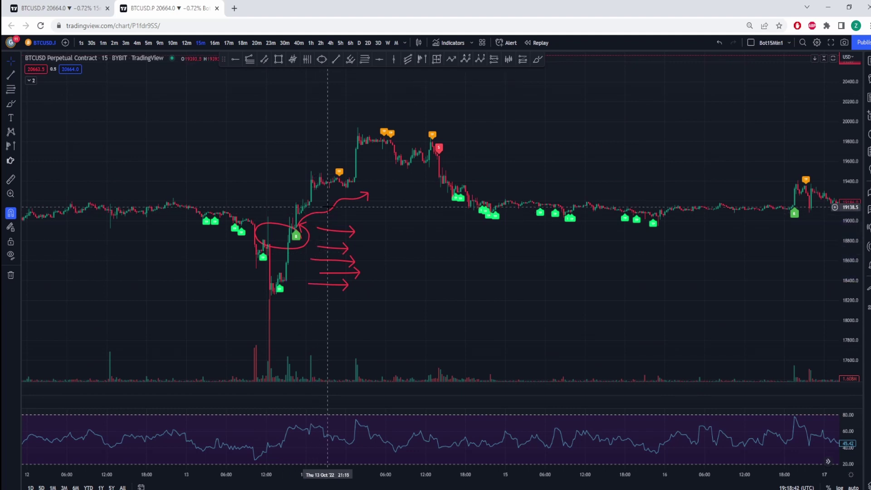
pyautogui.moveTo(429, 256); pyautogui.dragTo(808, 224)
pyautogui.scroll(4, 709, 281)
pyautogui.moveTo(719, 292); pyautogui.dragTo(564, 297)
pyautogui.click(453, 220)
pyautogui.press('Delete')
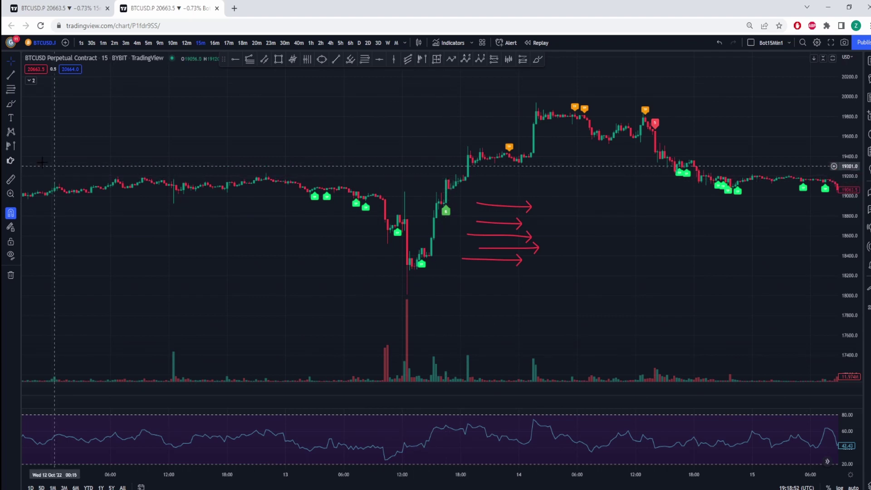
# - Draw a red brush scribble beside the buy signal candle
pyautogui.click(11, 179)
pyautogui.click(448, 183)
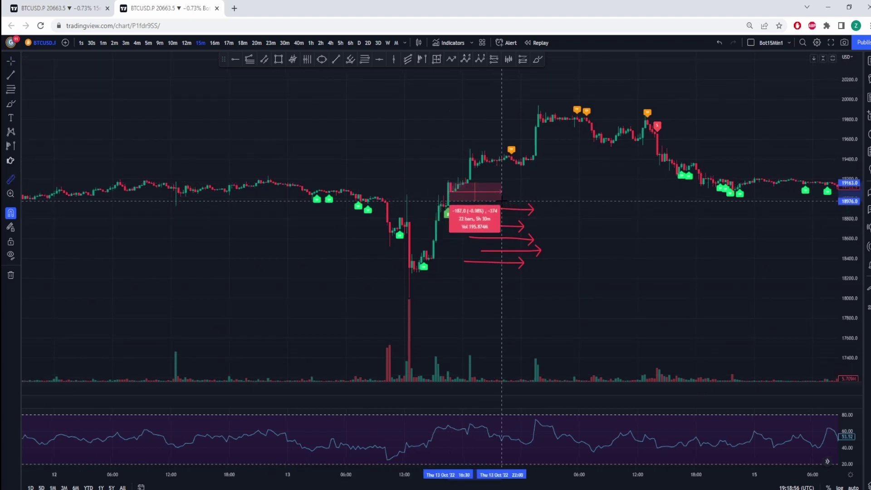
pyautogui.click(494, 207)
pyautogui.click(11, 104)
pyautogui.moveTo(451, 184)
pyautogui.mouseDown()
pyautogui.moveTo(483, 210)
pyautogui.moveTo(497, 203)
pyautogui.moveTo(475, 204)
pyautogui.moveTo(495, 209)
pyautogui.moveTo(485, 211)
pyautogui.mouseUp()
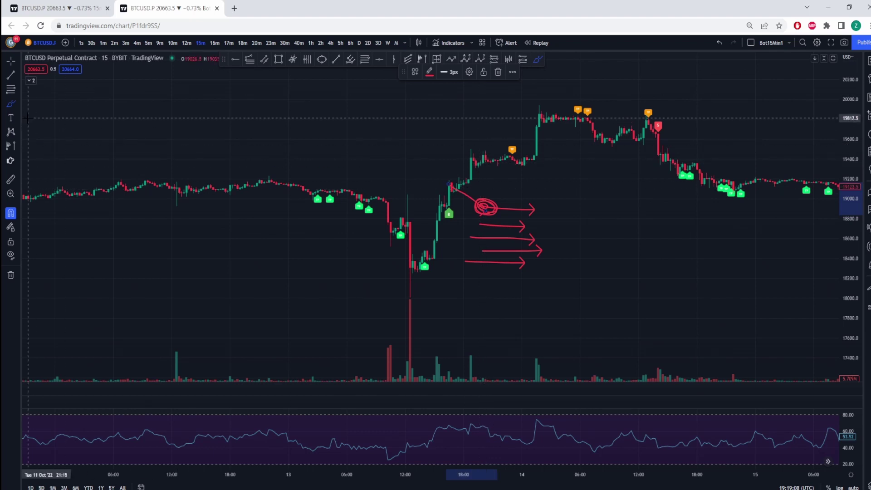
# - Measure the 497.5 rise over 15 bars after the buy signal, then minimize the chart window
pyautogui.click(10, 180)
pyautogui.click(499, 198)
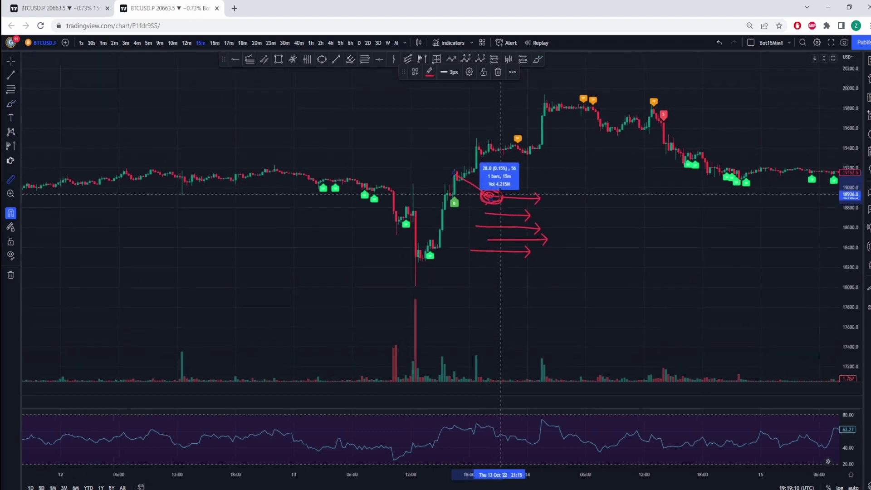
pyautogui.click(535, 150)
pyautogui.click(828, 7)
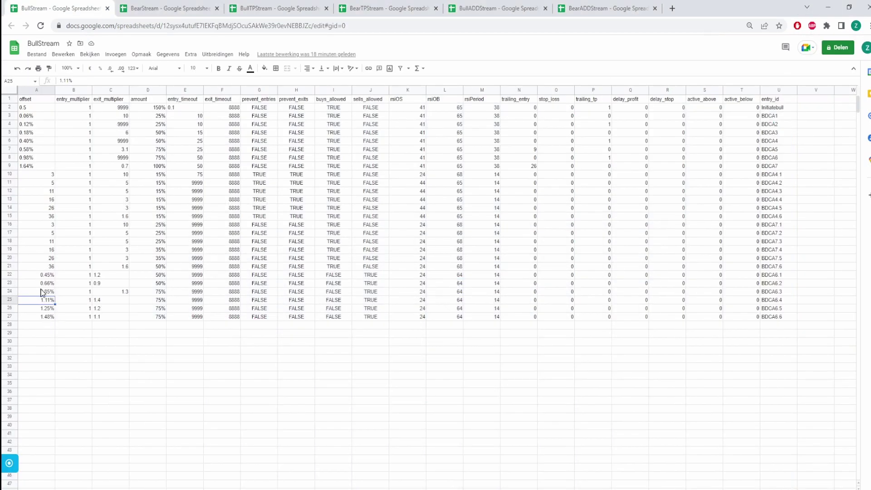
# - Check the 1.48% offset in A27, then switch back to the BTCUSD chart window
pyautogui.click(47, 318)
pyautogui.moveTo(358, 476)
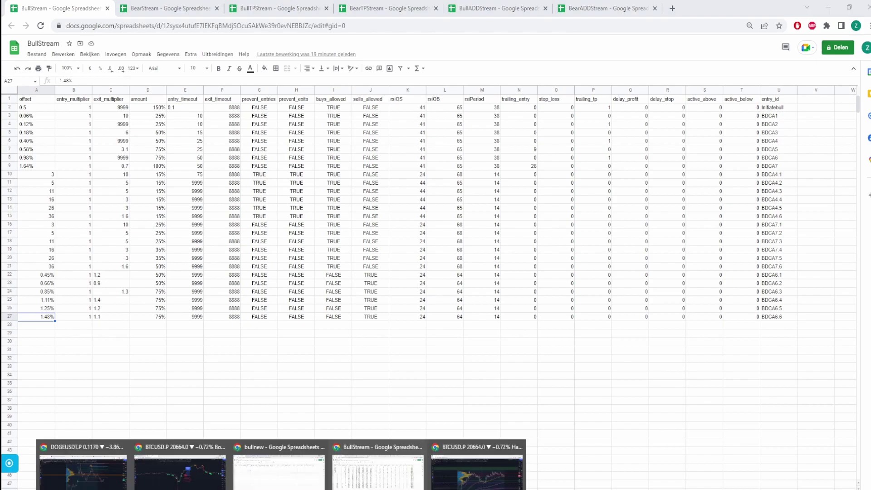
pyautogui.click(166, 481)
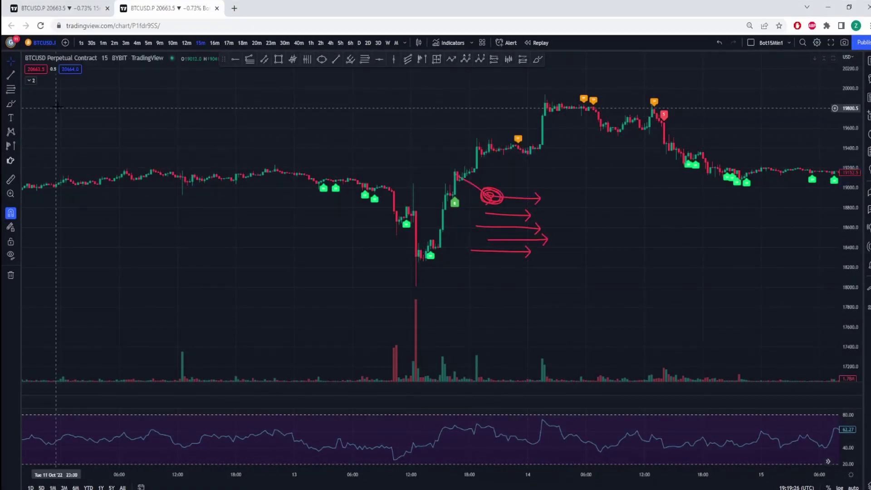
# - Brush several red arrows and a vertical stroke around the orange TP marker, then switch to BullStream
pyautogui.click(10, 104)
pyautogui.moveTo(452, 147)
pyautogui.mouseDown()
pyautogui.moveTo(482, 146)
pyautogui.moveTo(468, 139)
pyautogui.moveTo(487, 136)
pyautogui.mouseUp()
pyautogui.moveTo(469, 126); pyautogui.dragTo(495, 123)
pyautogui.moveTo(470, 115); pyautogui.dragTo(507, 114)
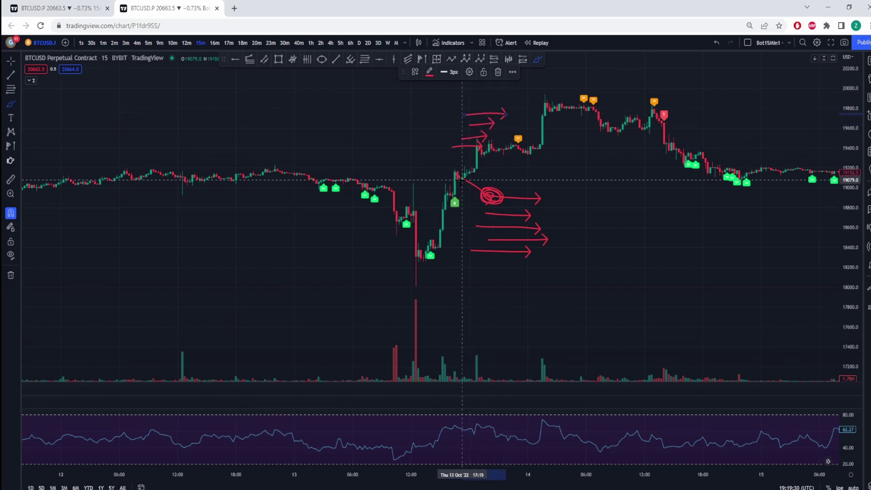
pyautogui.moveTo(483, 186); pyautogui.dragTo(511, 186)
pyautogui.moveTo(481, 181)
pyautogui.mouseDown()
pyautogui.moveTo(512, 183)
pyautogui.moveTo(490, 187)
pyautogui.moveTo(508, 215)
pyautogui.moveTo(531, 163)
pyautogui.mouseUp()
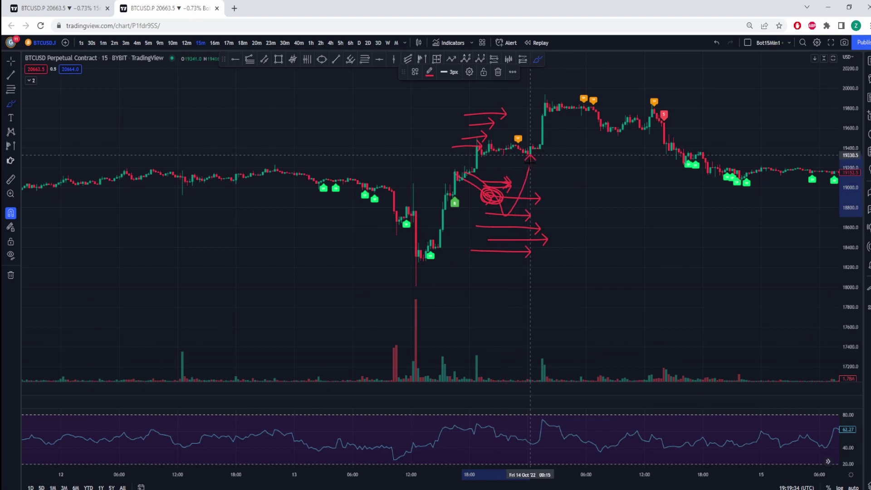
pyautogui.moveTo(473, 114)
pyautogui.mouseDown()
pyautogui.moveTo(472, 123)
pyautogui.moveTo(503, 126)
pyautogui.mouseUp()
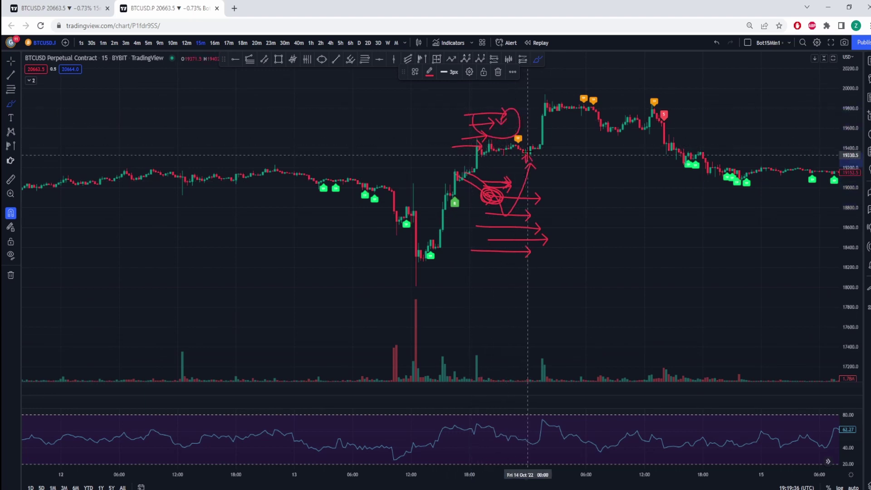
pyautogui.moveTo(526, 161)
pyautogui.mouseDown()
pyautogui.moveTo(528, 123)
pyautogui.moveTo(531, 139)
pyautogui.moveTo(478, 132)
pyautogui.moveTo(532, 129)
pyautogui.moveTo(504, 116)
pyautogui.mouseUp()
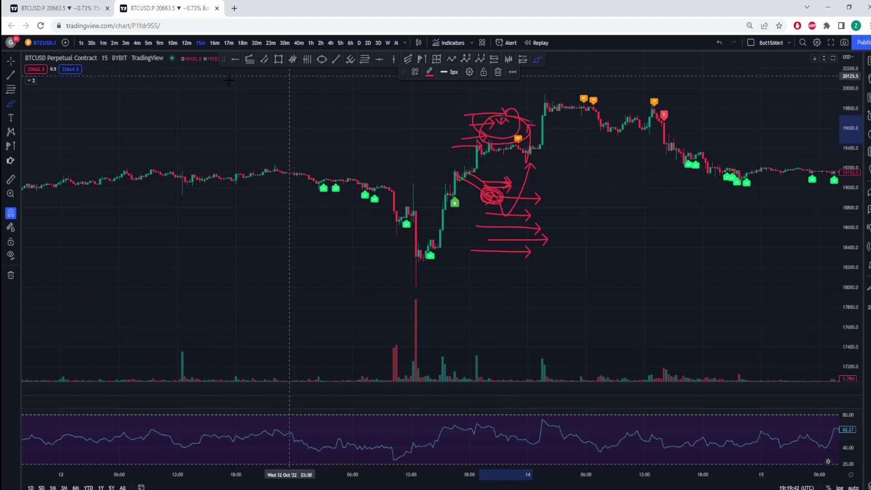
pyautogui.click(282, 489)
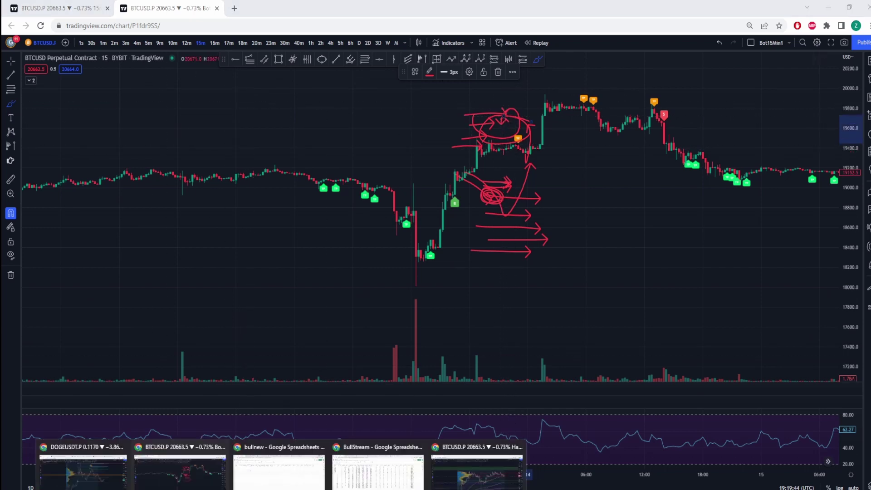
pyautogui.click(378, 469)
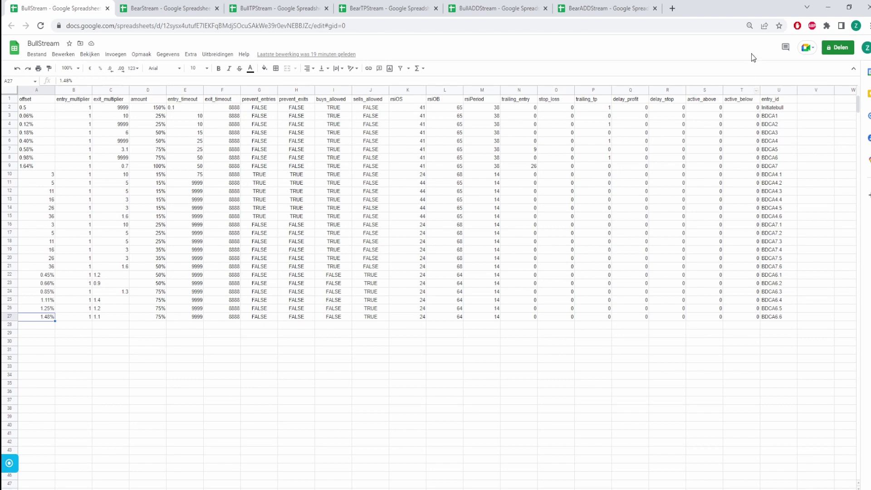
# - Minimize Sheets, select the Brush tool, and undo the two latest red scribbles with Ctrl+Z
pyautogui.click(828, 7)
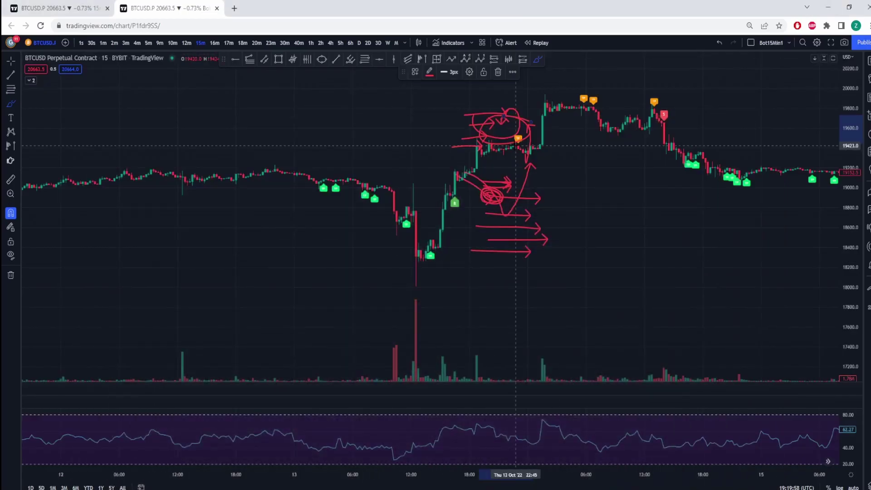
pyautogui.click(17, 104)
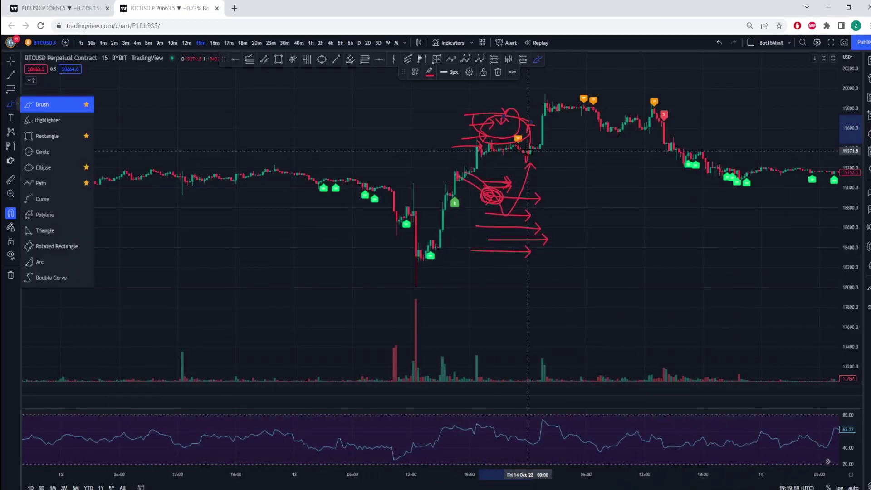
pyautogui.click(49, 105)
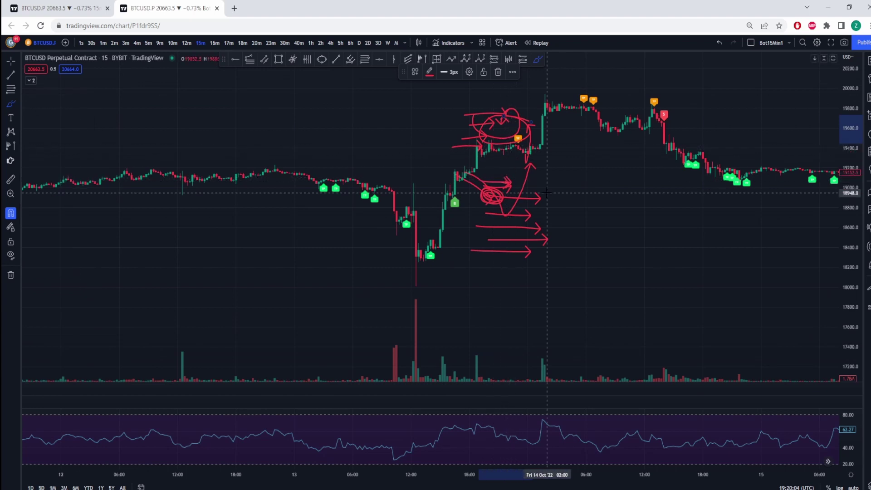
pyautogui.hotkey('ctrl', 'z')
pyautogui.hotkey('ctrl', 'z')
pyautogui.hotkey('ctrl', 'z')
pyautogui.hotkey('ctrl', 'z')
pyautogui.hotkey('ctrl', 'z')
pyautogui.hotkey('ctrl', 'z')
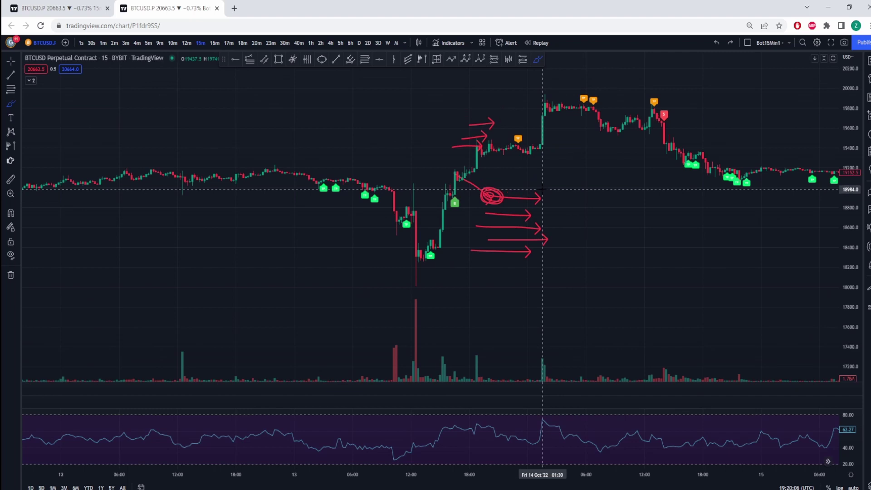
pyautogui.hotkey('ctrl', 'z')
pyautogui.hotkey('ctrl', 'z')
pyautogui.hotkey('ctrl', 'z')
pyautogui.hotkey('ctrl', 'z')
pyautogui.hotkey('ctrl', 'z')
pyautogui.hotkey('ctrl', 'z')
pyautogui.hotkey('ctrl', 'z')
pyautogui.hotkey('ctrl', 'z')
pyautogui.hotkey('ctrl', 'z')
pyautogui.hotkey('ctrl', 'z')
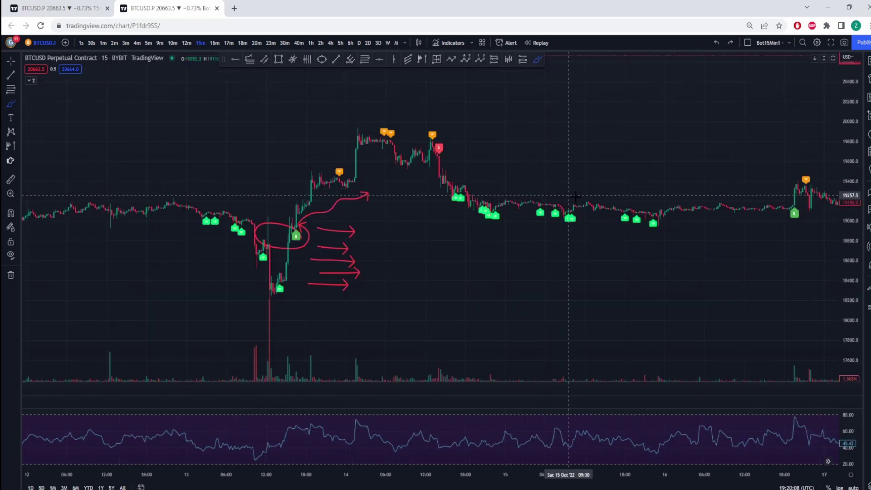
# - Remove the diagonal red arrow, the curved arrow and the red circle around the dip
pyautogui.hotkey('ctrl', 'z')
pyautogui.hotkey('ctrl', 'z')
pyautogui.moveTo(222, 256); pyautogui.dragTo(397, 235)
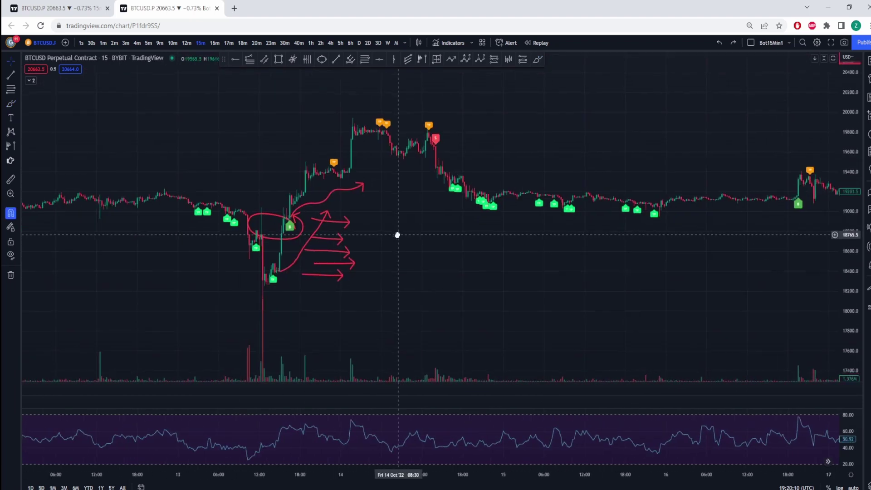
pyautogui.click(315, 231)
pyautogui.press('Delete')
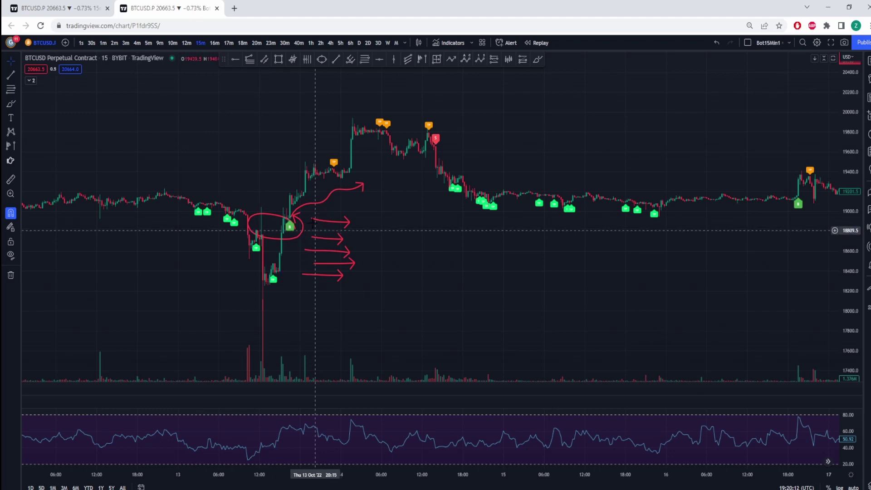
pyautogui.hotkey('ctrl', 'z')
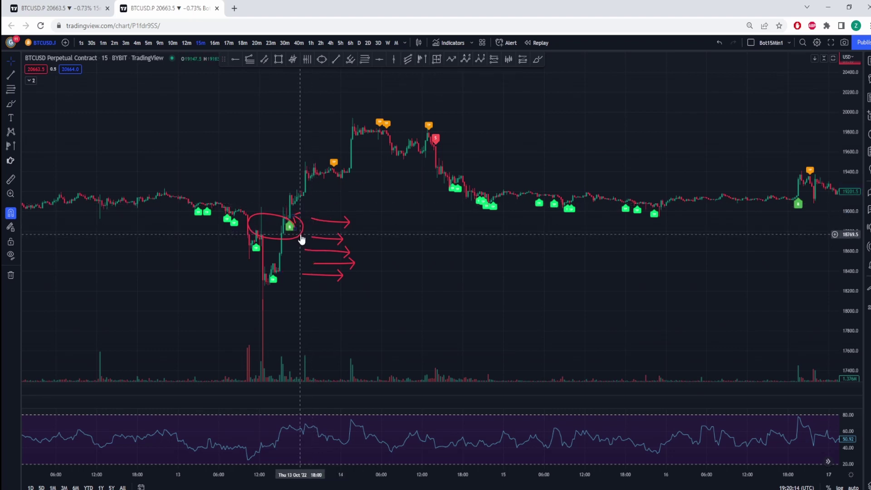
pyautogui.hotkey('ctrl', 'z')
# - Sketch brush arrows from the buy marker, around the orange TP marker and rightward from the loops
pyautogui.click(11, 103)
pyautogui.moveTo(293, 196); pyautogui.dragTo(333, 235)
pyautogui.moveTo(305, 160)
pyautogui.mouseDown()
pyautogui.moveTo(337, 171)
pyautogui.moveTo(346, 140)
pyautogui.mouseUp()
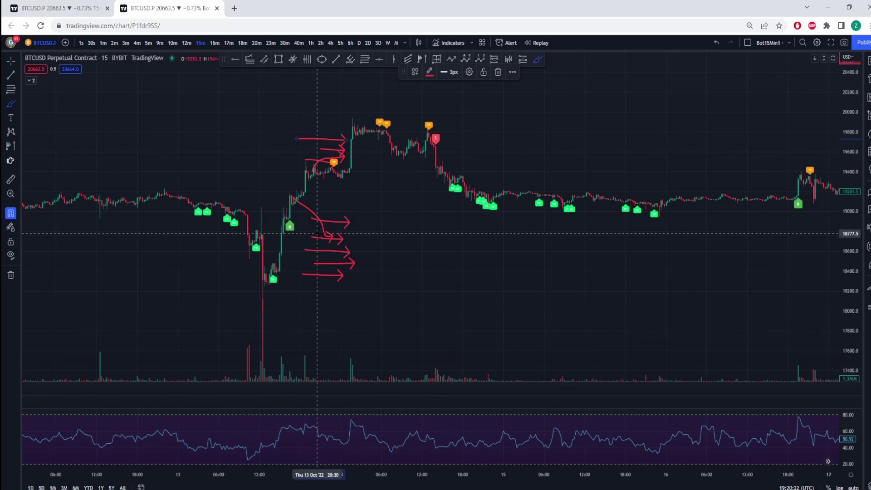
pyautogui.moveTo(317, 234)
pyautogui.mouseDown()
pyautogui.moveTo(336, 239)
pyautogui.moveTo(353, 209)
pyautogui.moveTo(357, 135)
pyautogui.moveTo(369, 160)
pyautogui.mouseUp()
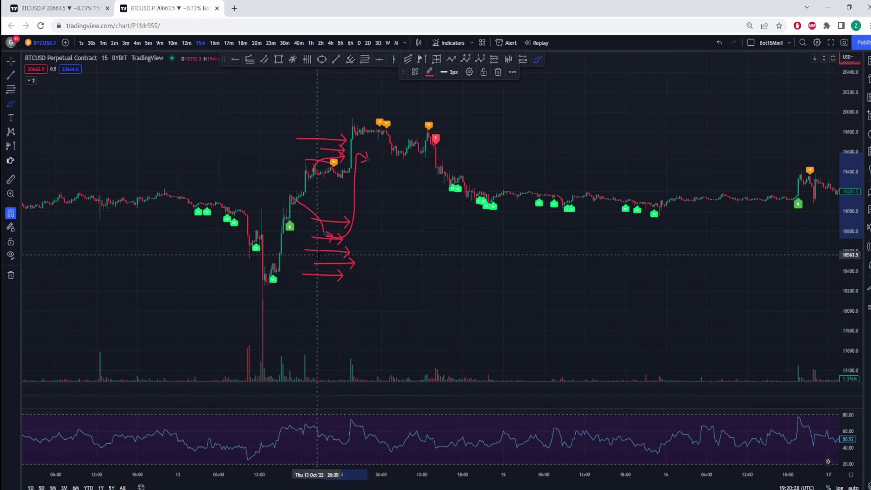
pyautogui.moveTo(349, 258)
pyautogui.mouseDown()
pyautogui.moveTo(386, 258)
pyautogui.moveTo(381, 282)
pyautogui.mouseUp()
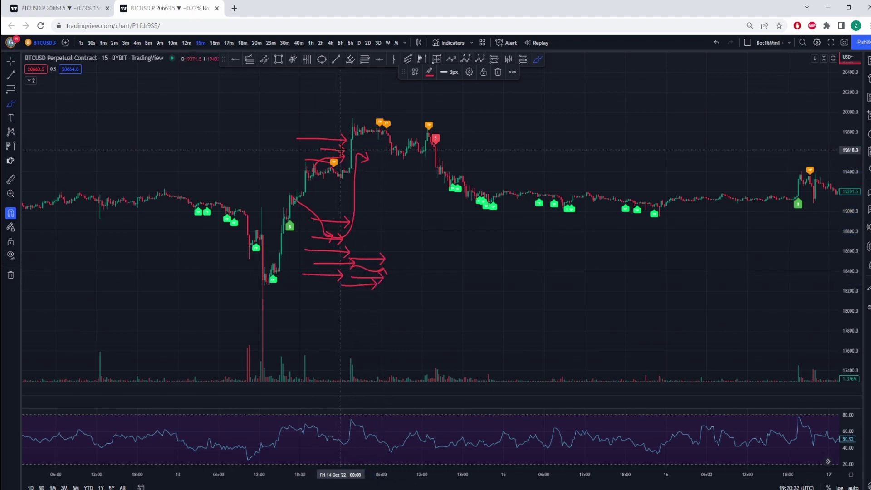
pyautogui.moveTo(361, 149)
pyautogui.mouseDown()
pyautogui.moveTo(379, 177)
pyautogui.moveTo(397, 265)
pyautogui.moveTo(361, 253)
pyautogui.moveTo(409, 275)
pyautogui.mouseUp()
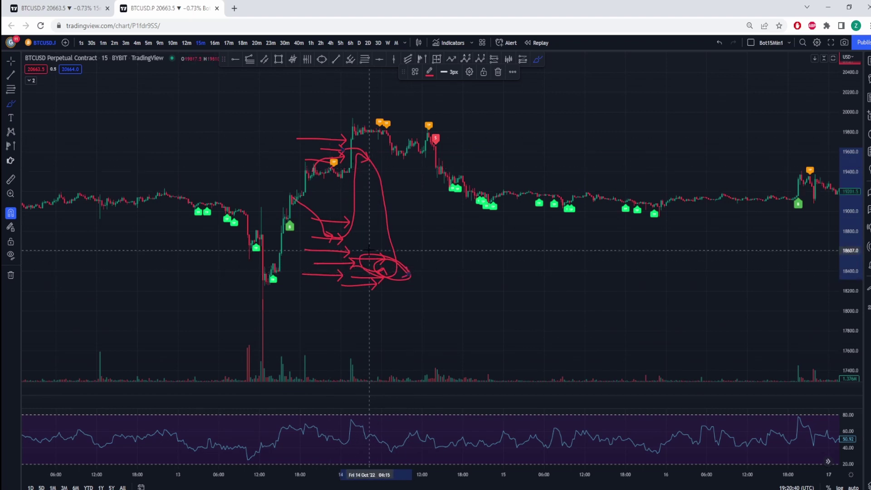
pyautogui.moveTo(375, 272)
pyautogui.mouseDown()
pyautogui.moveTo(412, 273)
pyautogui.moveTo(424, 264)
pyautogui.mouseUp()
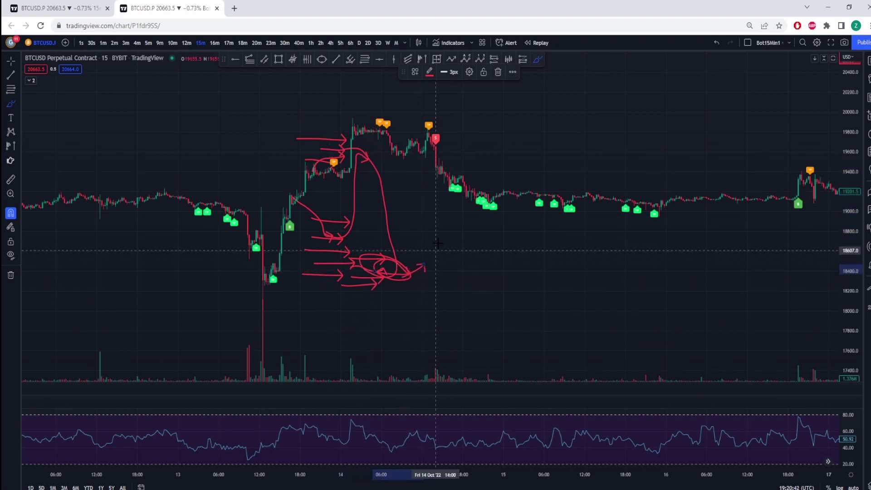
# - Add three arrows by the sell marker and a long zigzag, undo the new drawings, then minimize the window
pyautogui.moveTo(409, 201)
pyautogui.mouseDown()
pyautogui.moveTo(432, 195)
pyautogui.moveTo(429, 201)
pyautogui.mouseUp()
pyautogui.moveTo(410, 184)
pyautogui.mouseDown()
pyautogui.moveTo(432, 183)
pyautogui.moveTo(428, 189)
pyautogui.mouseUp()
pyautogui.moveTo(412, 167); pyautogui.dragTo(434, 168)
pyautogui.moveTo(383, 268)
pyautogui.mouseDown()
pyautogui.moveTo(444, 195)
pyautogui.moveTo(492, 295)
pyautogui.moveTo(548, 236)
pyautogui.moveTo(595, 332)
pyautogui.moveTo(637, 291)
pyautogui.moveTo(663, 345)
pyautogui.mouseUp()
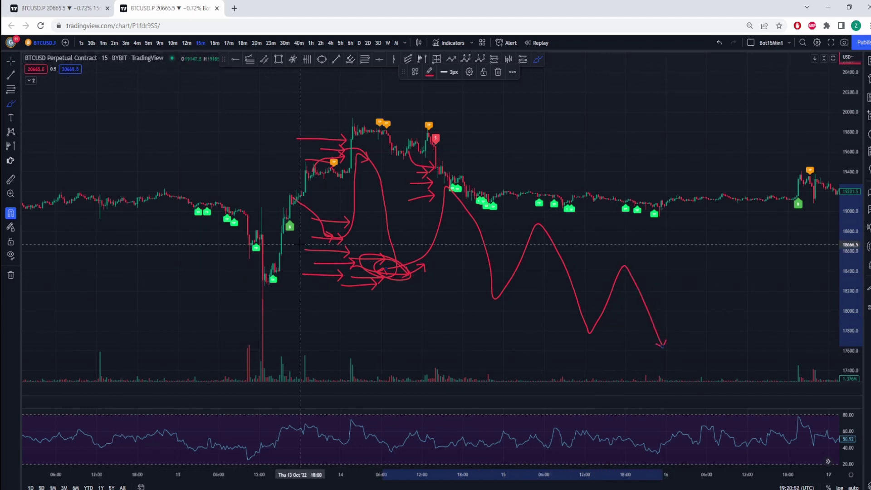
pyautogui.hotkey('ctrl', 'z')
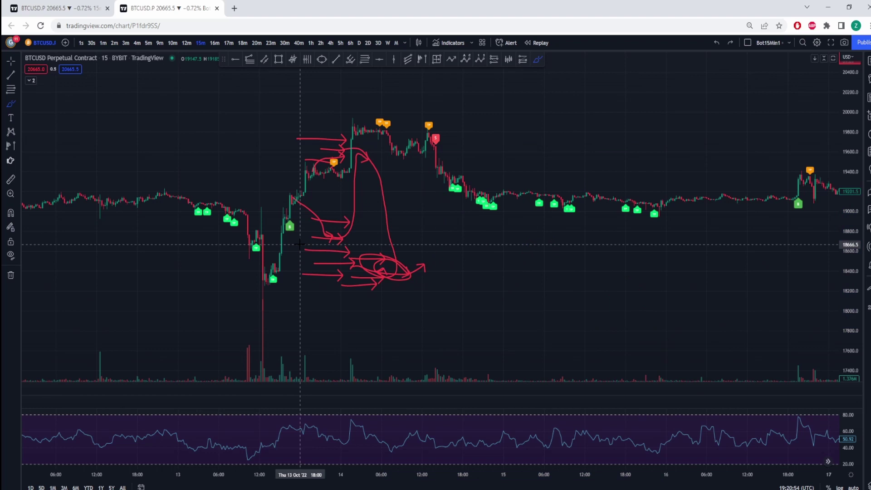
pyautogui.hotkey('ctrl', 'z')
pyautogui.hotkey('ctrl', 'z')
pyautogui.hotkey('ctrl', 'z')
pyautogui.hotkey('ctrl', 'z')
pyautogui.hotkey('ctrl', 'z')
pyautogui.hotkey('ctrl', 'z')
pyautogui.hotkey('ctrl', 'z')
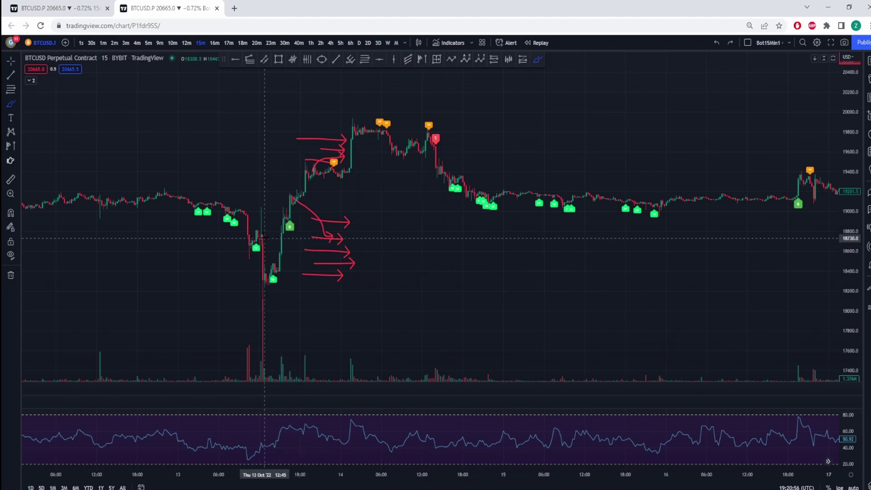
pyautogui.hotkey('ctrl', 'z')
pyautogui.hotkey('ctrl', 'z')
pyautogui.hotkey('ctrl', 'z')
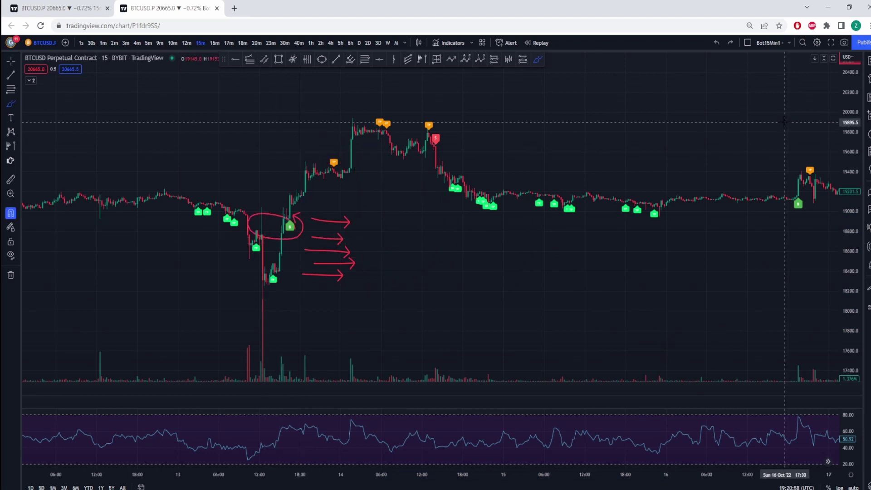
pyautogui.click(834, 8)
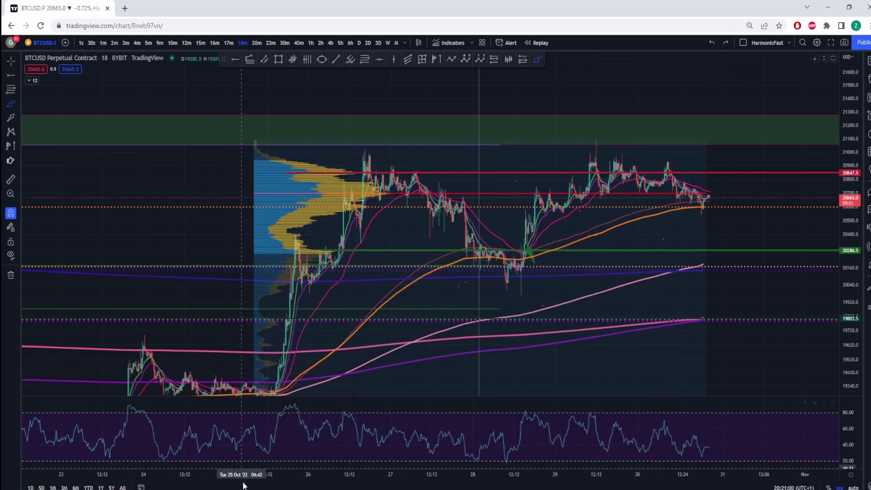
# - Select BullStream's amounts D2:D17, then BearStream's 0.11%/0.17% offsets and column D amounts
pyautogui.click(281, 489)
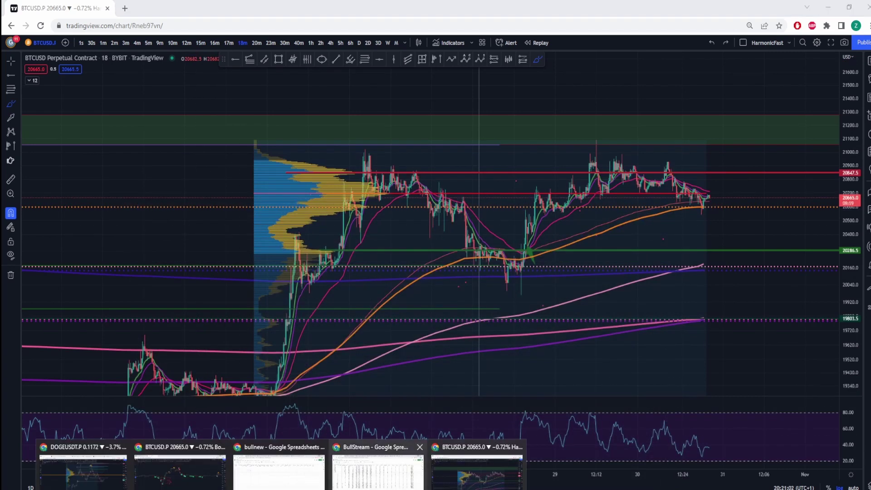
pyautogui.click(378, 472)
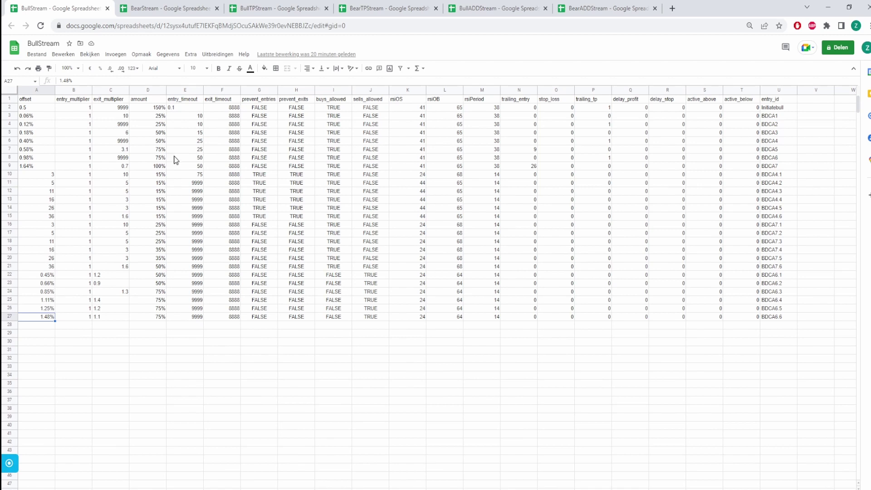
pyautogui.moveTo(160, 111); pyautogui.dragTo(156, 233)
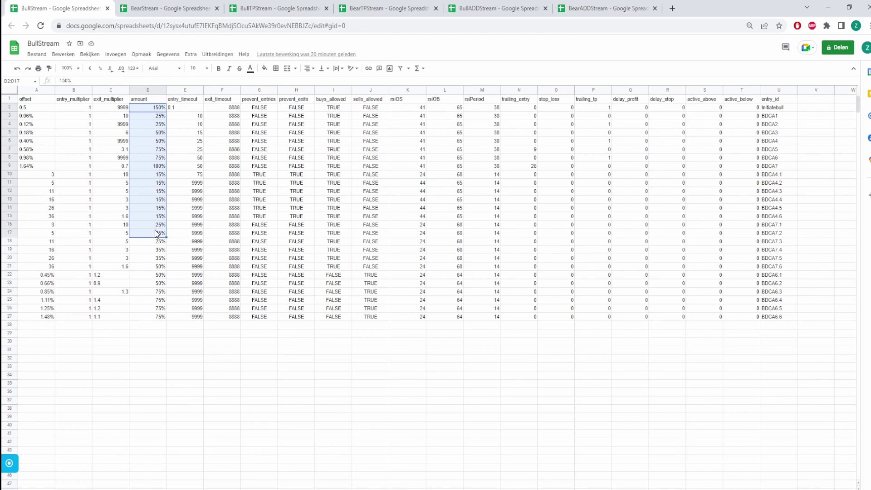
pyautogui.click(146, 9)
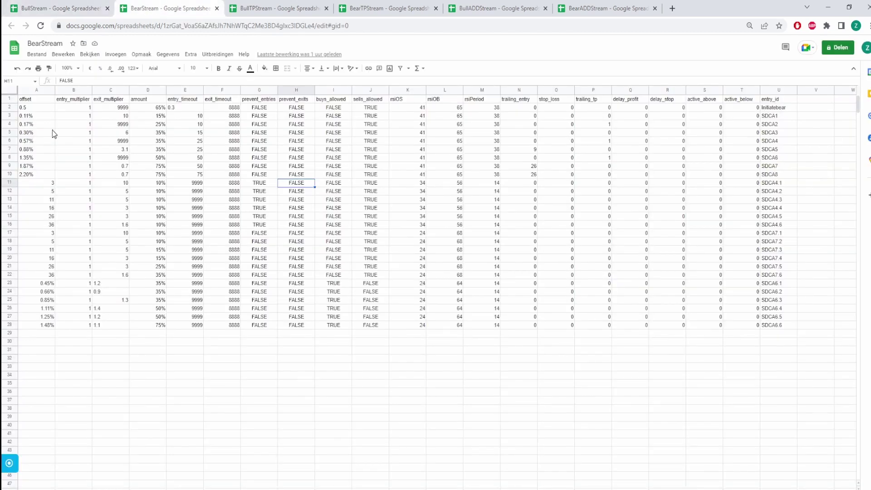
pyautogui.moveTo(51, 116); pyautogui.dragTo(52, 124)
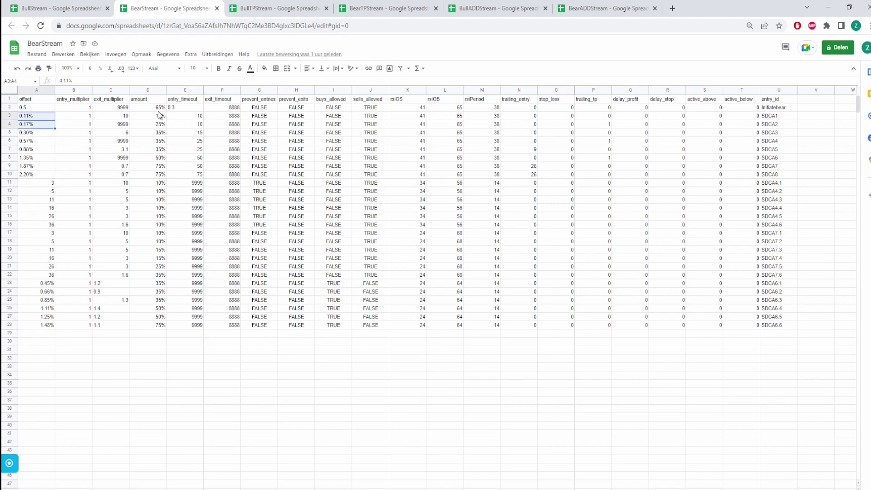
pyautogui.moveTo(158, 109); pyautogui.dragTo(150, 310)
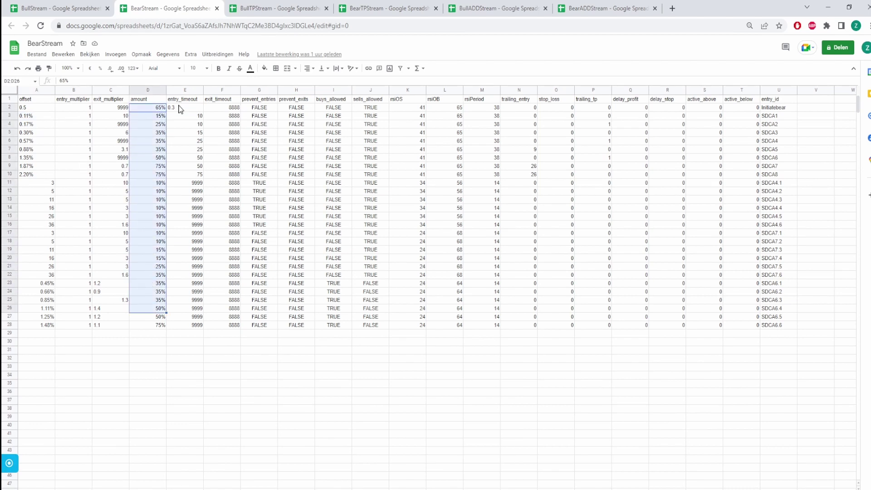
# - Flip through BullStream, BearStream, BullTPStream, BearTPStream and BullADDStream, then minimise Chrome
pyautogui.click(29, 13)
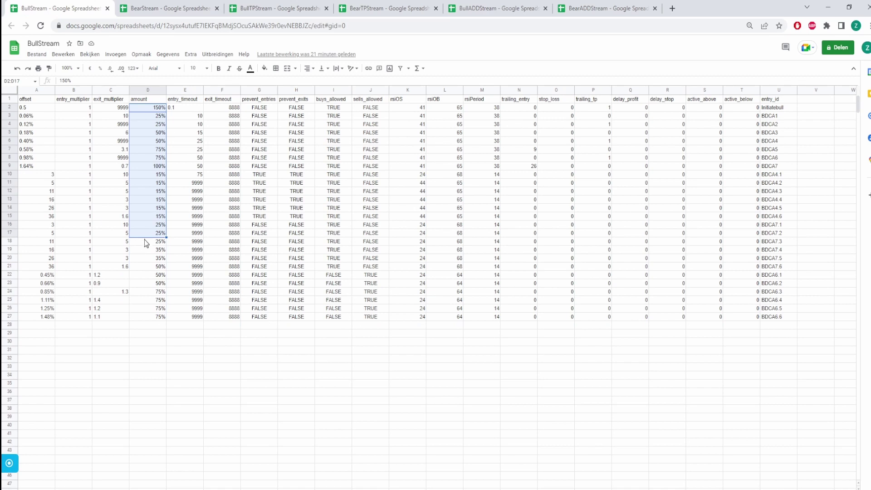
pyautogui.click(161, 11)
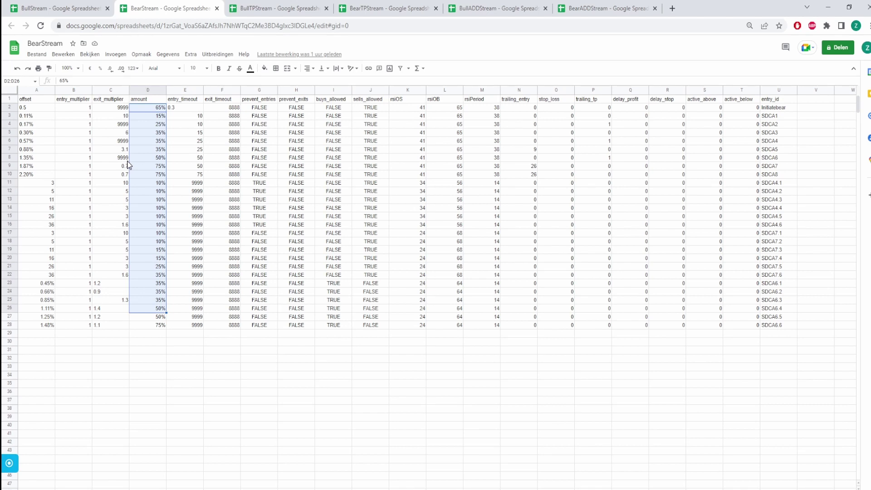
pyautogui.click(58, 8)
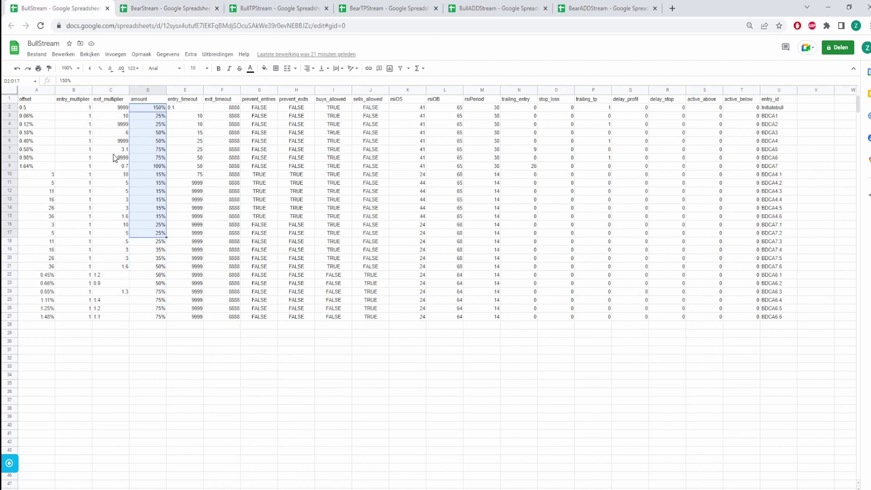
pyautogui.click(285, 10)
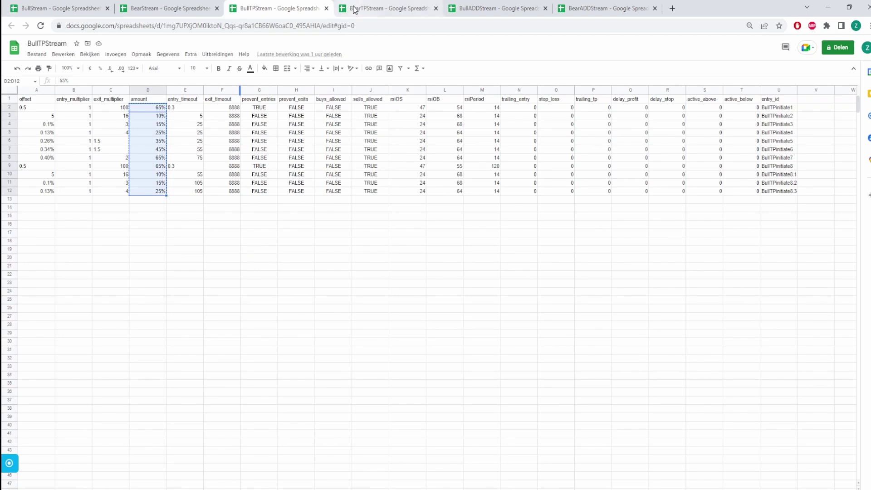
pyautogui.click(362, 11)
pyautogui.click(501, 9)
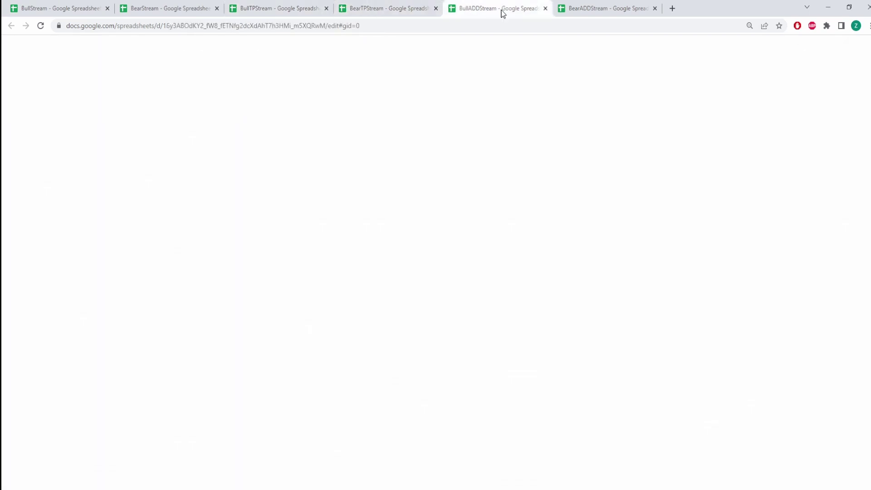
pyautogui.click(828, 7)
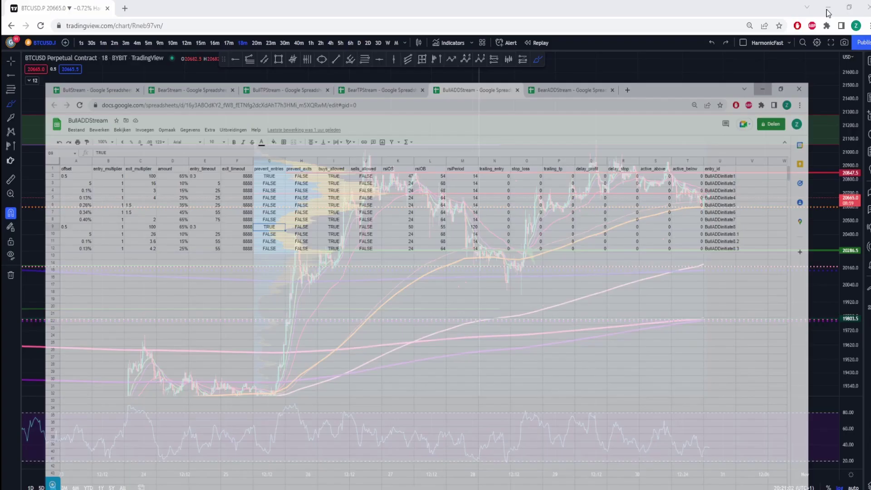
pyautogui.click(281, 489)
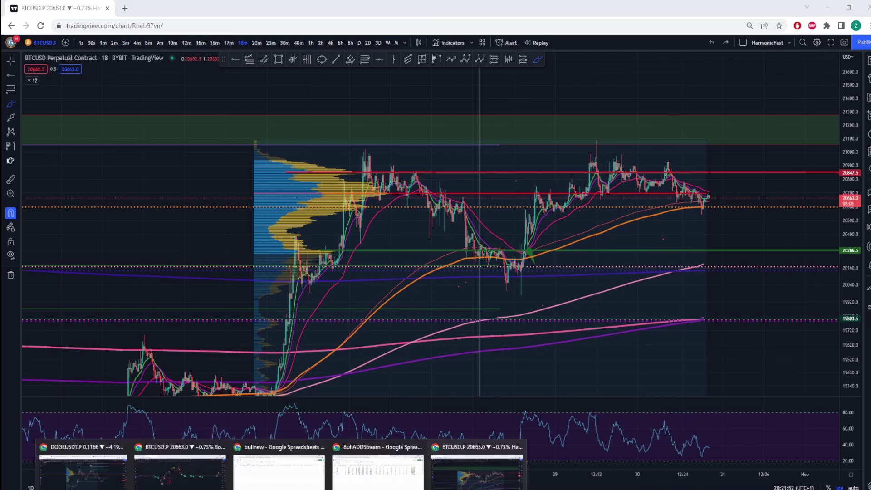
# - Turn on UseAdds in the SuperKeltner indicator settings on the Bot15Min1 BTCUSD chart
pyautogui.click(189, 485)
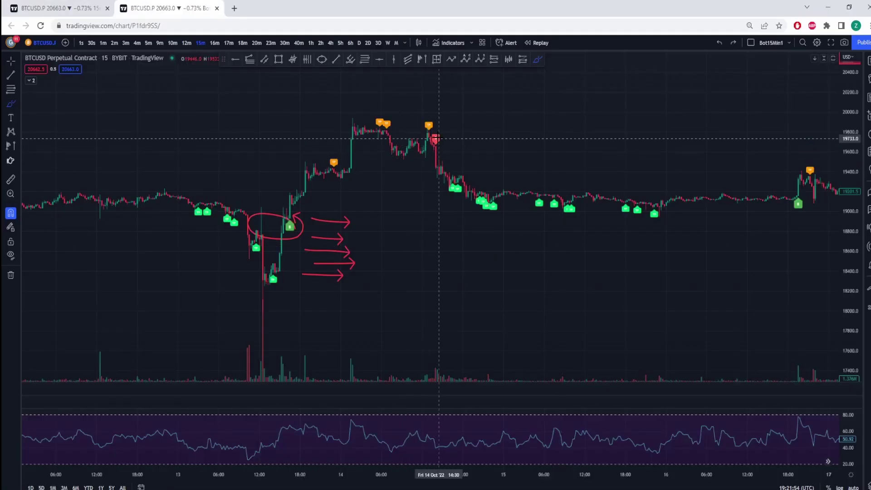
pyautogui.click(436, 146)
pyautogui.doubleClick(435, 143)
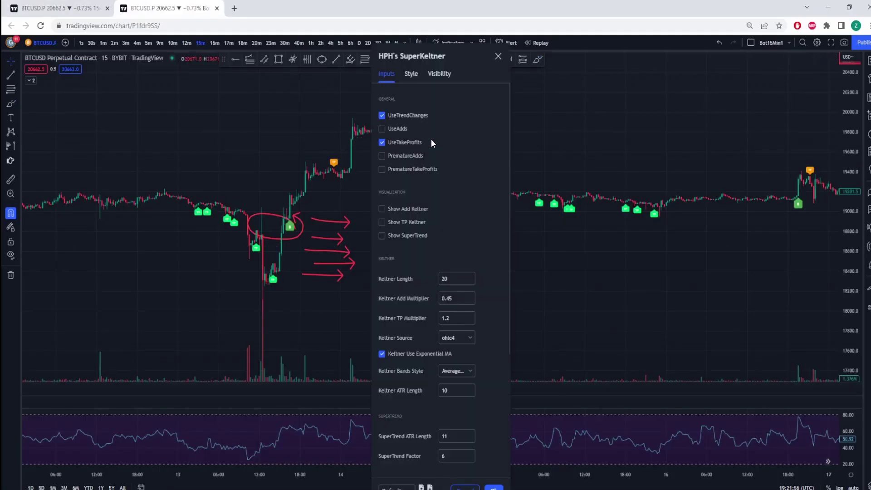
pyautogui.click(398, 129)
pyautogui.click(494, 487)
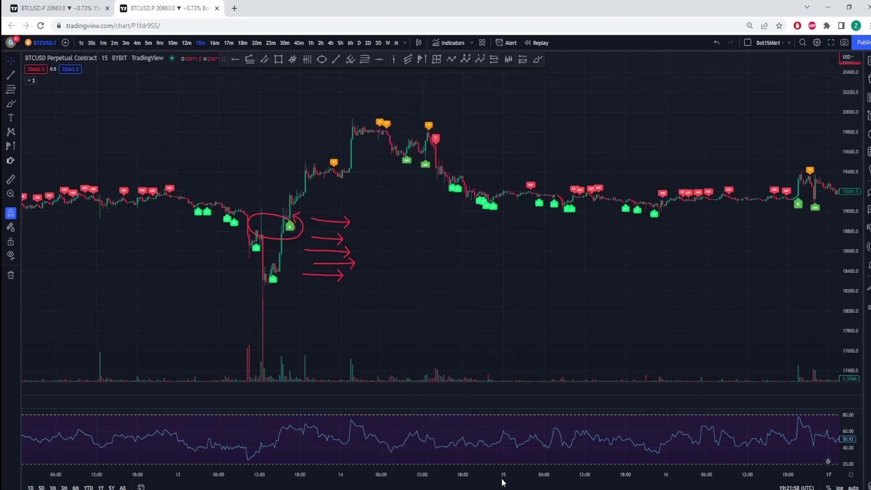
# - Stretch the price scale and pan to later candles, then switch to the BullADDStream sheet
pyautogui.moveTo(860, 293); pyautogui.dragTo(826, 73)
pyautogui.moveTo(699, 198); pyautogui.dragTo(516, 218)
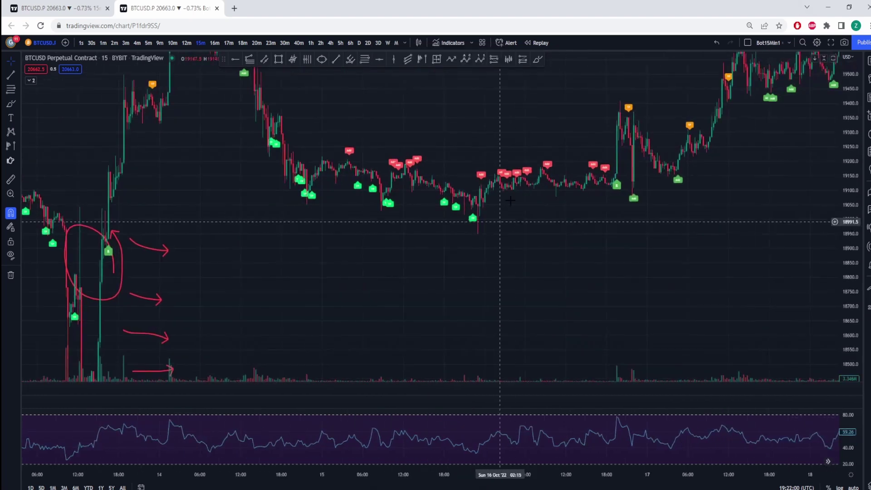
pyautogui.moveTo(588, 234); pyautogui.dragTo(504, 290)
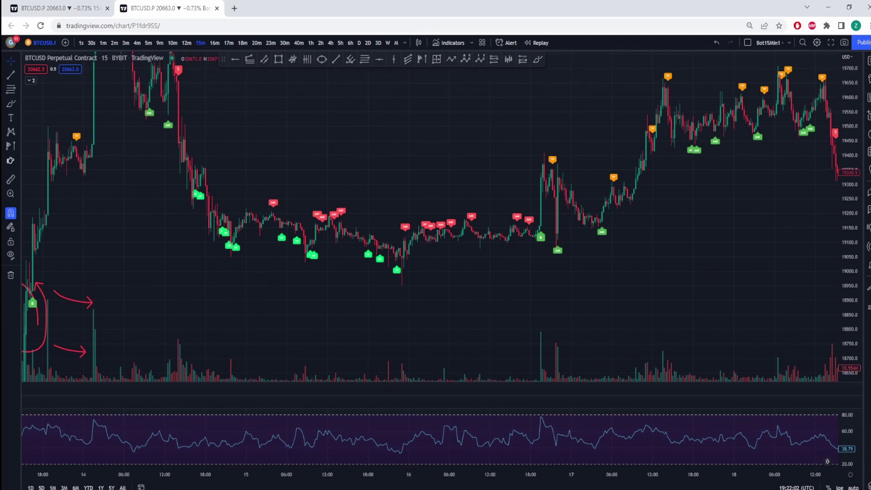
pyautogui.click(281, 489)
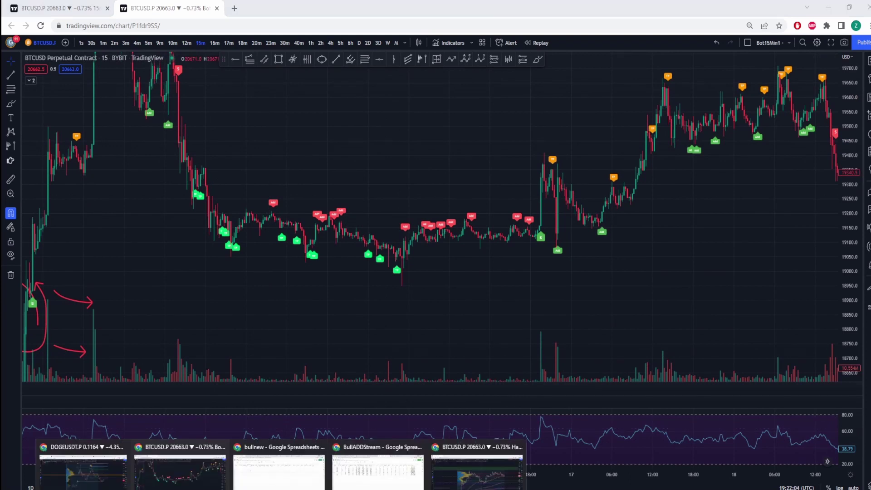
pyautogui.click(388, 472)
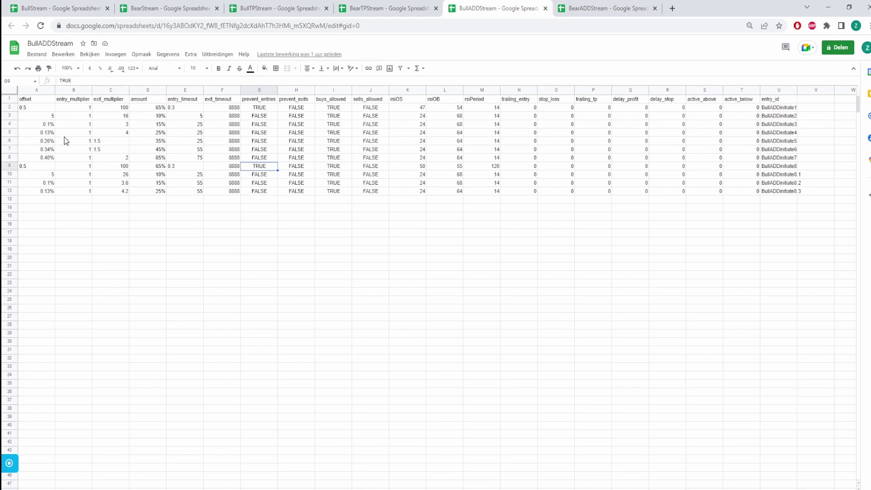
# - Compare BullADDStream entry rows 3-9 with buys_allowed in BearTPStream (I2:I12) and BullADDStream (I3:I4)
pyautogui.moveTo(52, 118); pyautogui.dragTo(777, 158)
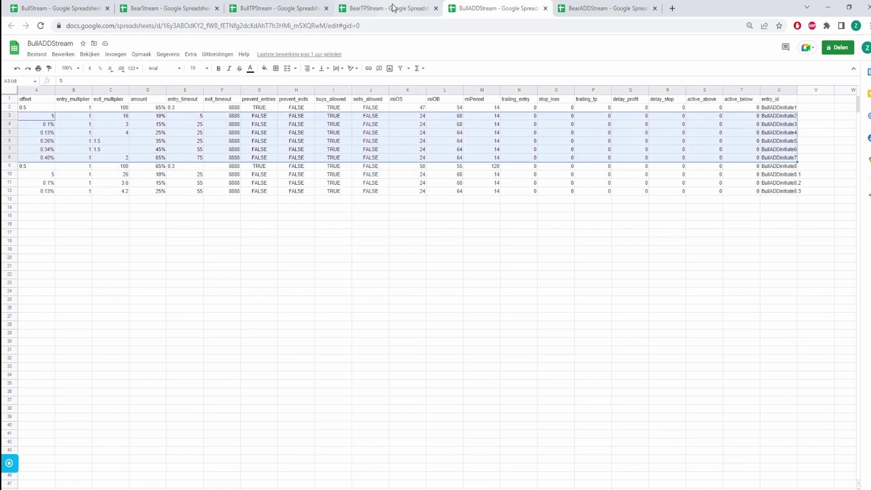
pyautogui.click(375, 9)
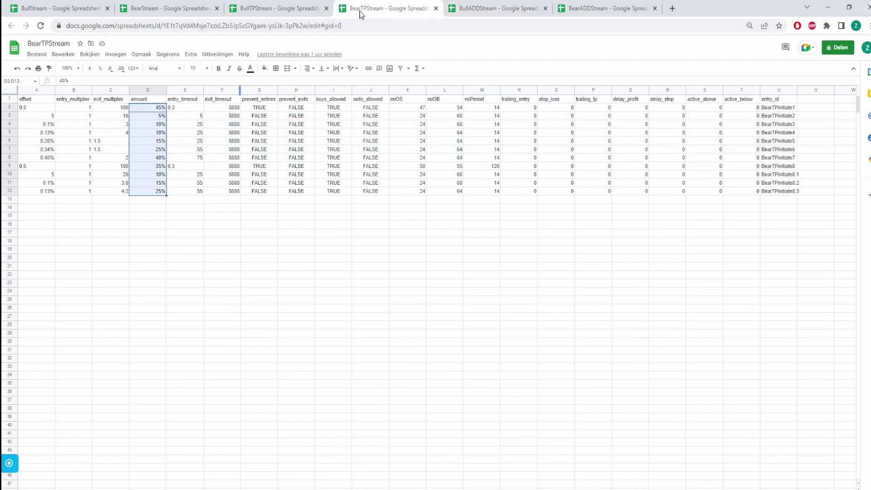
pyautogui.moveTo(335, 109); pyautogui.dragTo(327, 195)
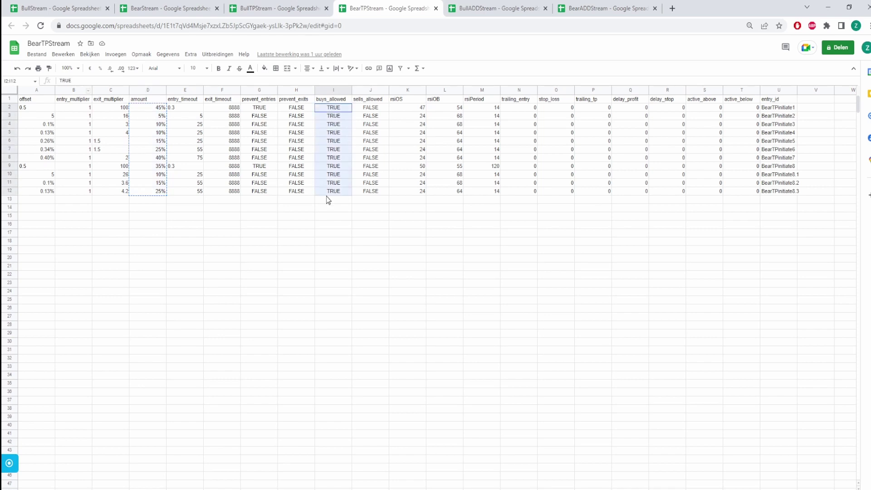
pyautogui.click(482, 13)
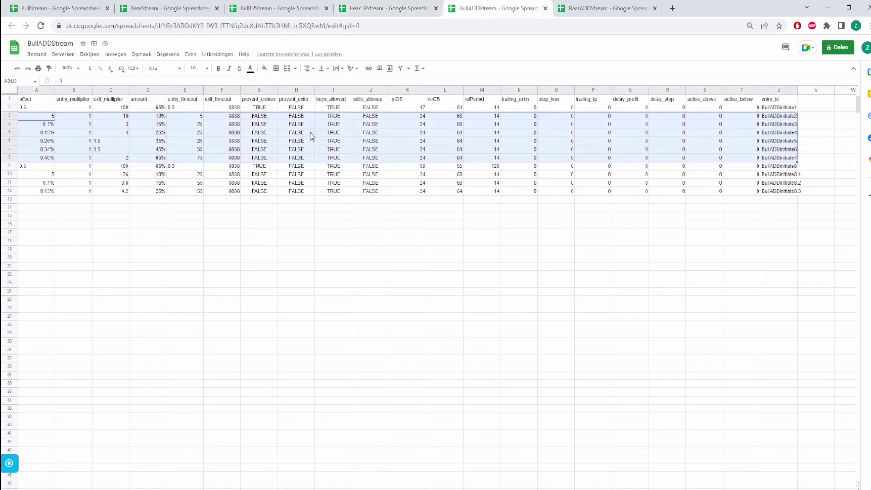
pyautogui.moveTo(334, 116); pyautogui.dragTo(333, 124)
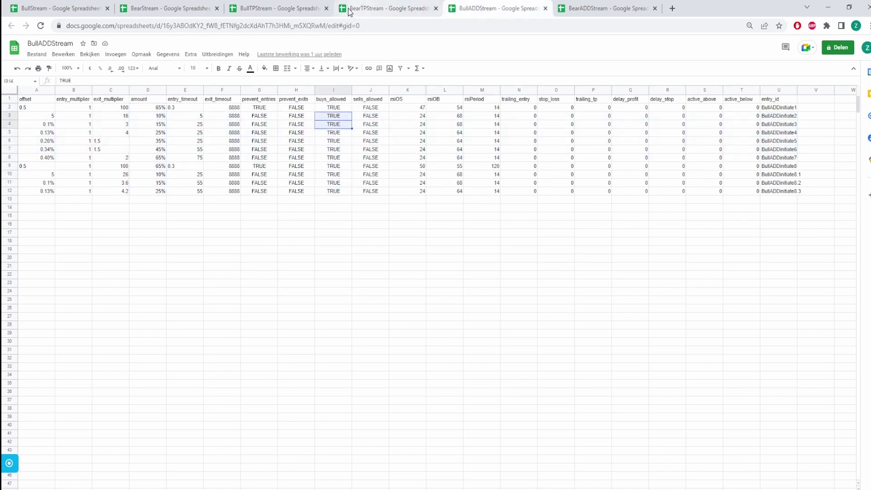
# - Check BullTPStream's sells_allowed values J2:J11 and its exit_multiplier column C
pyautogui.click(277, 8)
pyautogui.moveTo(377, 107); pyautogui.dragTo(371, 190)
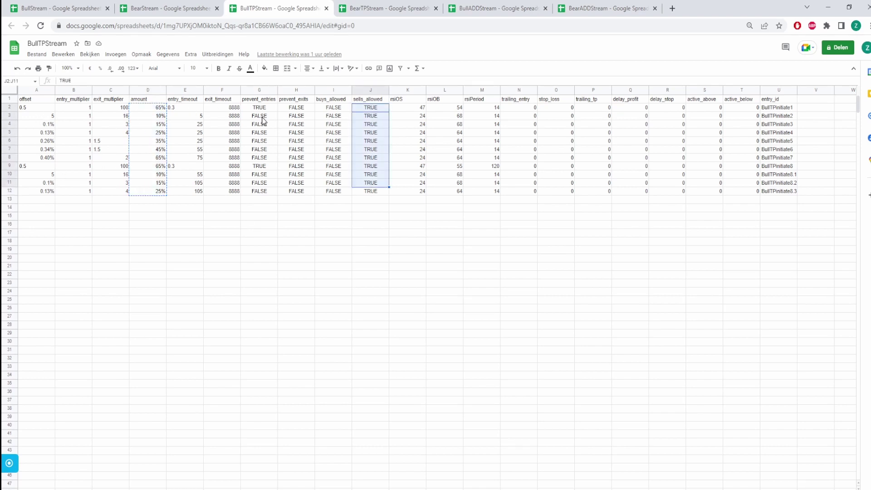
pyautogui.click(146, 216)
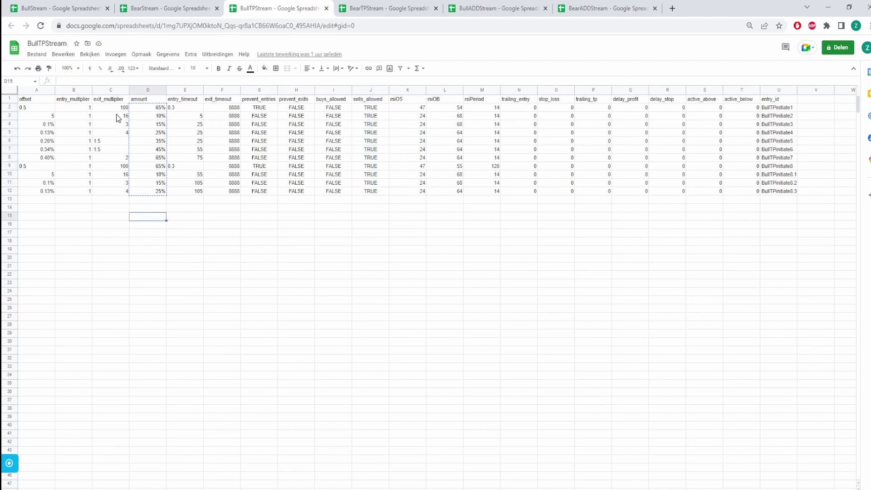
pyautogui.moveTo(117, 118); pyautogui.dragTo(120, 201)
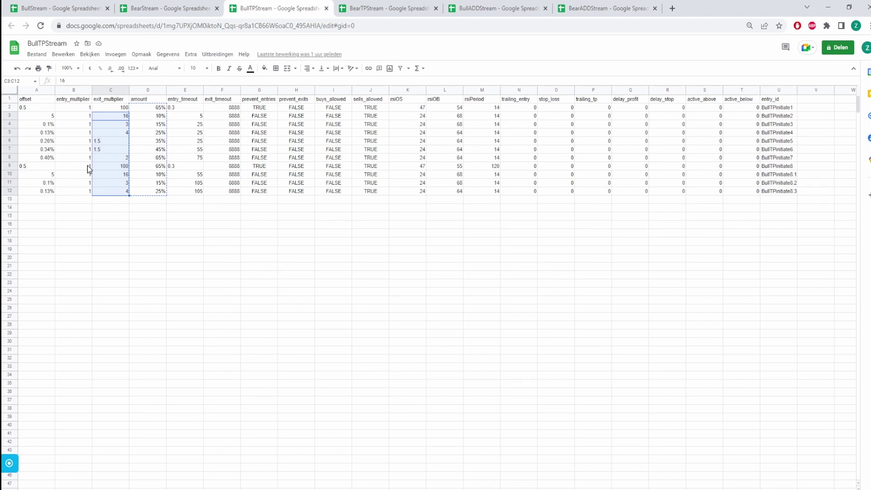
# - Return to the TradingView BTCUSD chart and pan back toward earlier candles
pyautogui.click(282, 489)
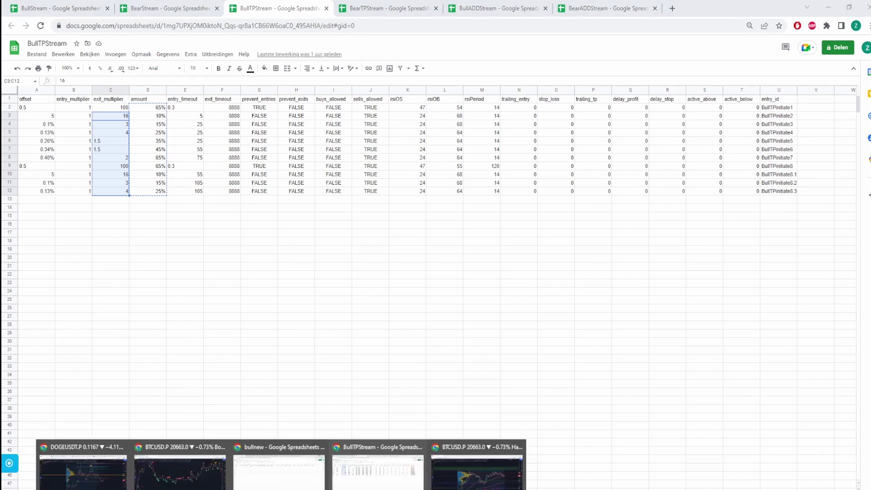
pyautogui.click(206, 479)
pyautogui.moveTo(717, 259); pyautogui.dragTo(710, 259)
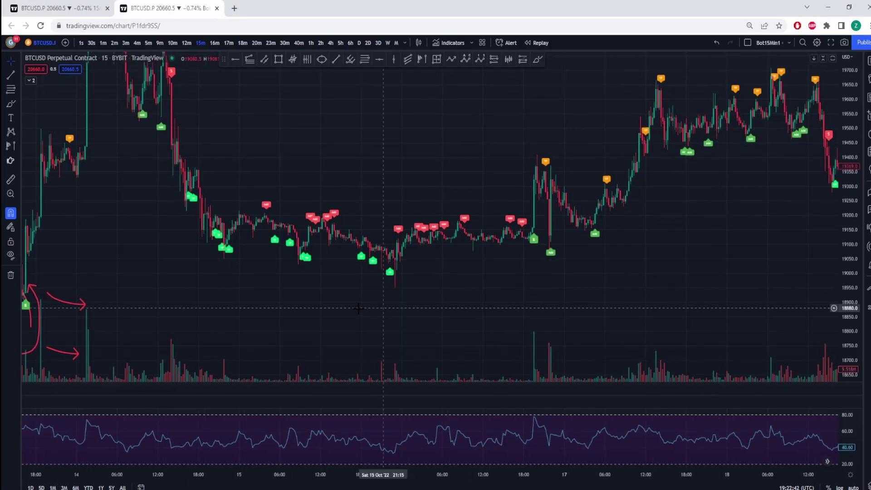
# - Circle the mid-chart price range with a red brush ellipse
pyautogui.moveTo(358, 307); pyautogui.dragTo(420, 264)
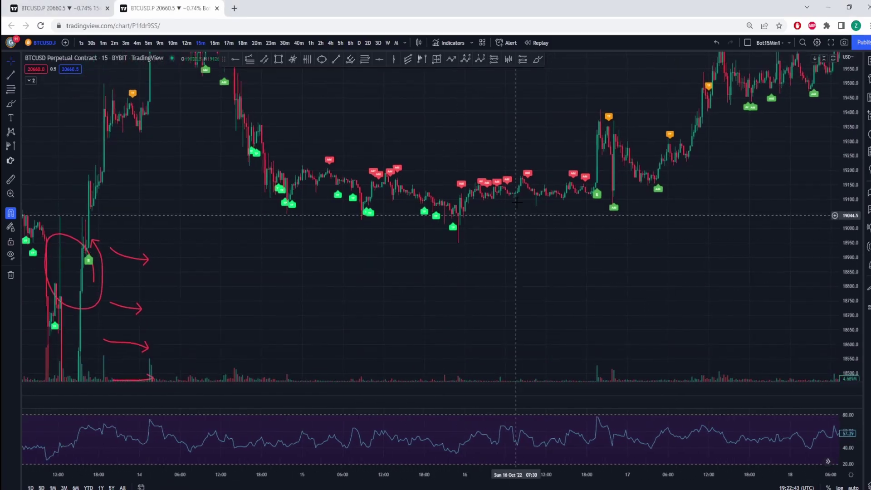
pyautogui.click(11, 104)
pyautogui.moveTo(282, 175)
pyautogui.mouseDown()
pyautogui.moveTo(356, 149)
pyautogui.moveTo(582, 202)
pyautogui.moveTo(331, 237)
pyautogui.moveTo(262, 191)
pyautogui.moveTo(319, 165)
pyautogui.moveTo(359, 172)
pyautogui.mouseUp()
# - Brush red arrows by the green labels and a zigzag through the circle, then go to BearTPStream
pyautogui.moveTo(311, 140); pyautogui.dragTo(388, 140)
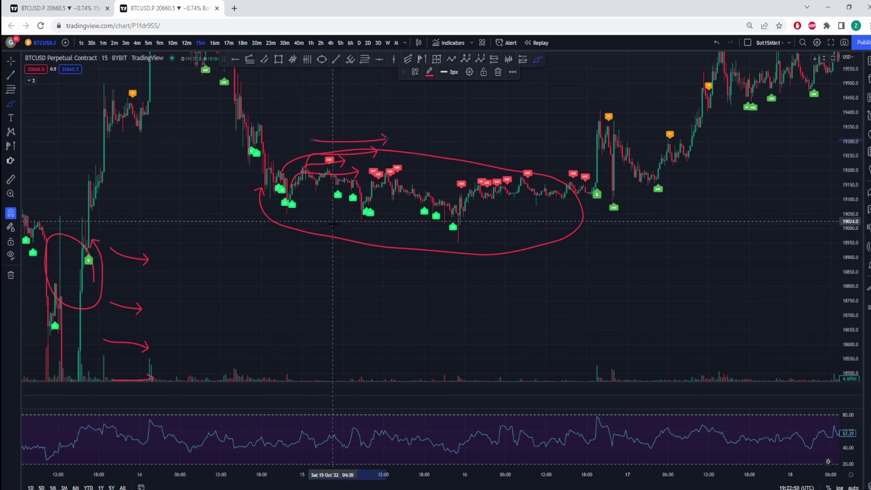
pyautogui.moveTo(327, 200)
pyautogui.mouseDown()
pyautogui.moveTo(401, 205)
pyautogui.moveTo(403, 218)
pyautogui.mouseUp()
pyautogui.moveTo(324, 218)
pyautogui.mouseDown()
pyautogui.moveTo(444, 228)
pyautogui.moveTo(412, 229)
pyautogui.mouseUp()
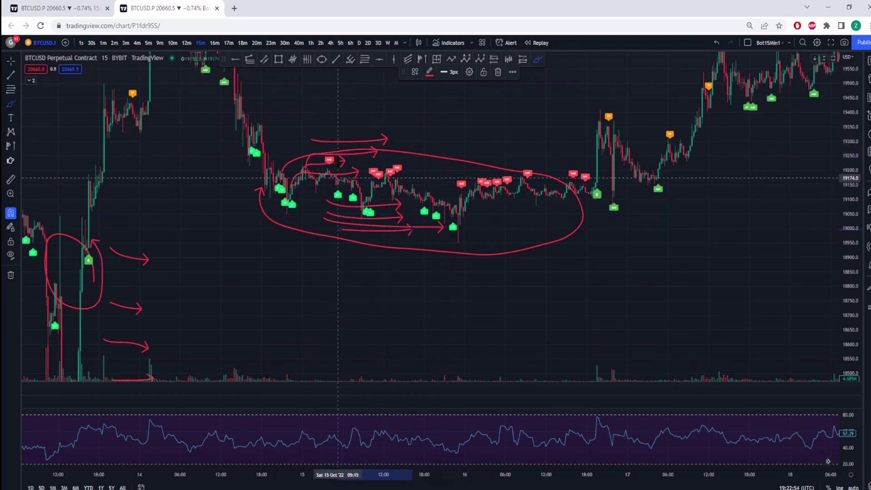
pyautogui.moveTo(345, 222)
pyautogui.mouseDown()
pyautogui.moveTo(349, 184)
pyautogui.moveTo(449, 206)
pyautogui.moveTo(499, 173)
pyautogui.moveTo(568, 150)
pyautogui.mouseUp()
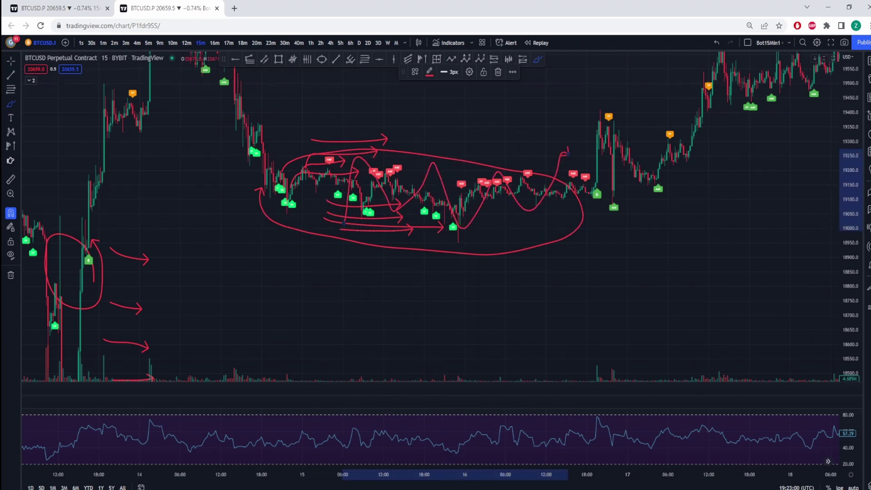
pyautogui.click(828, 7)
pyautogui.click(388, 8)
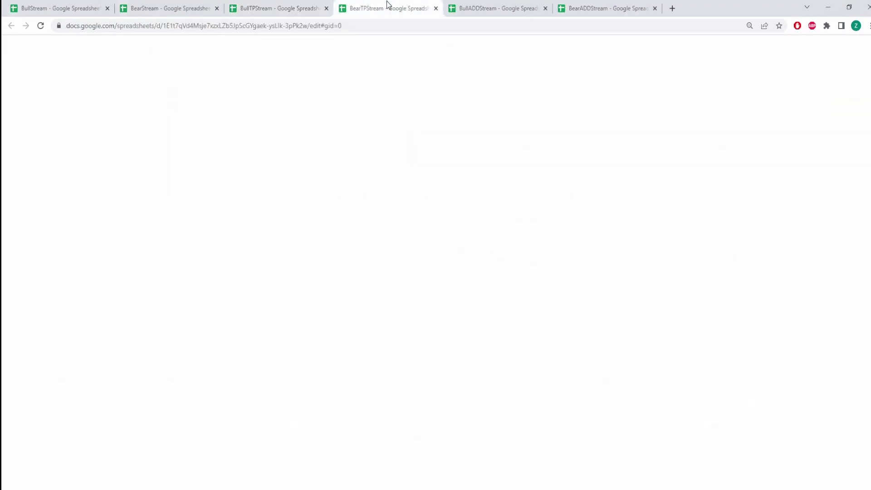
# - Reopen BullADDStream, clear the buys_allowed selection, glance at the zoomed-out chart, then return to BullADDStream
pyautogui.click(499, 8)
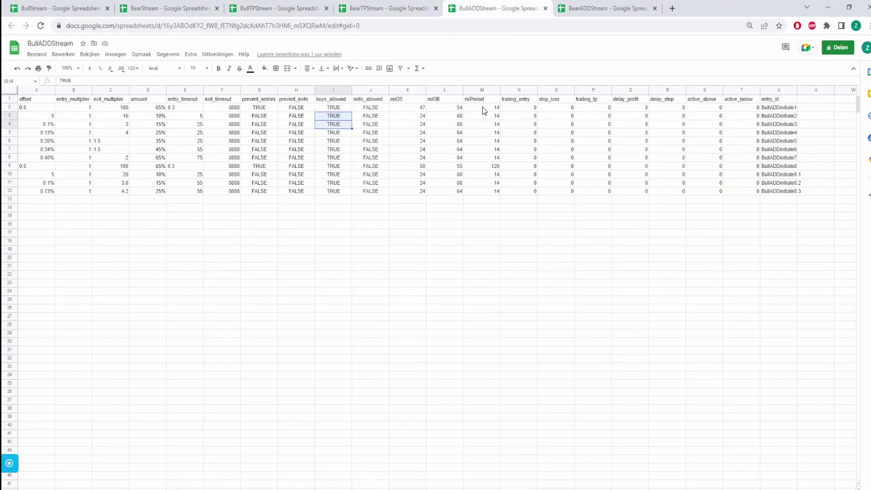
pyautogui.click(357, 199)
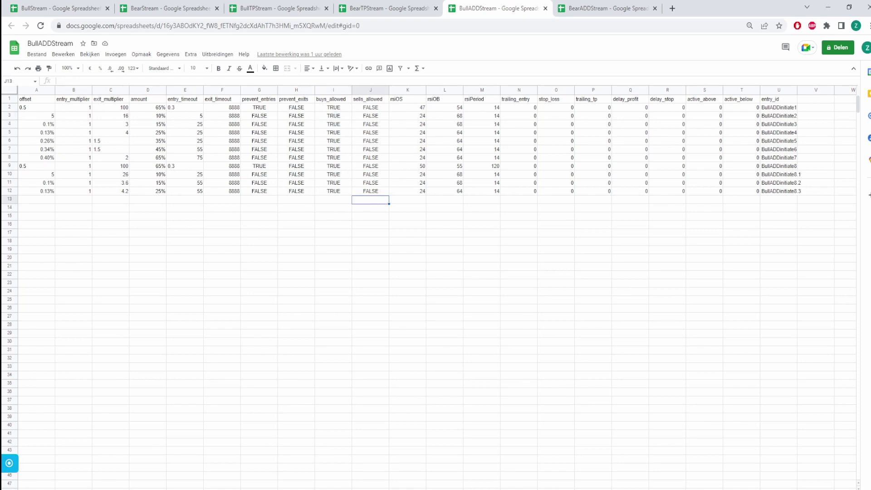
pyautogui.click(181, 469)
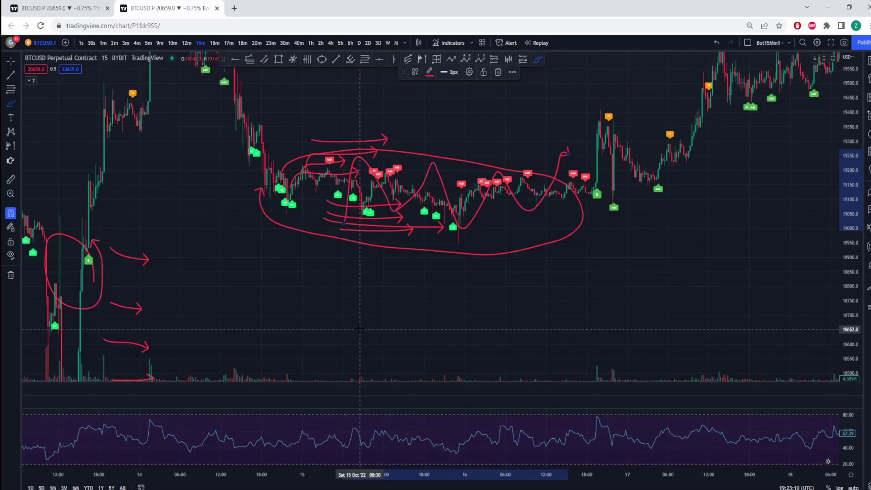
pyautogui.scroll(-4, 358, 329)
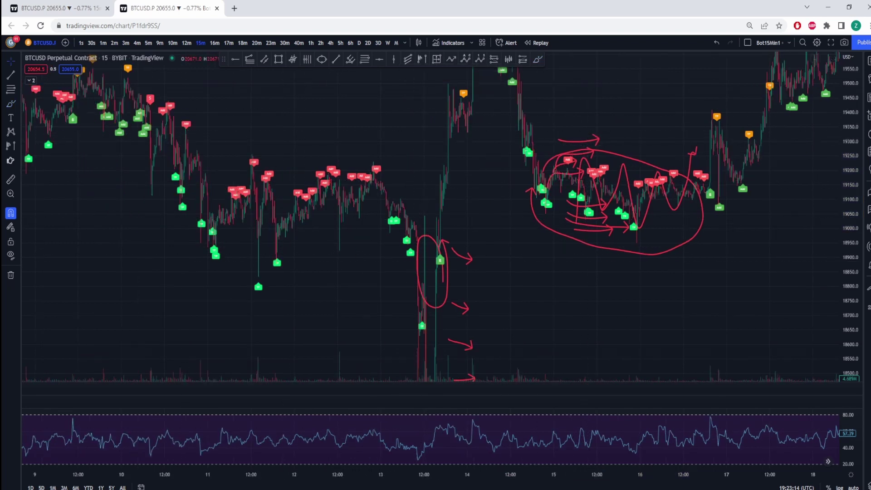
pyautogui.moveTo(282, 488)
pyautogui.click(378, 472)
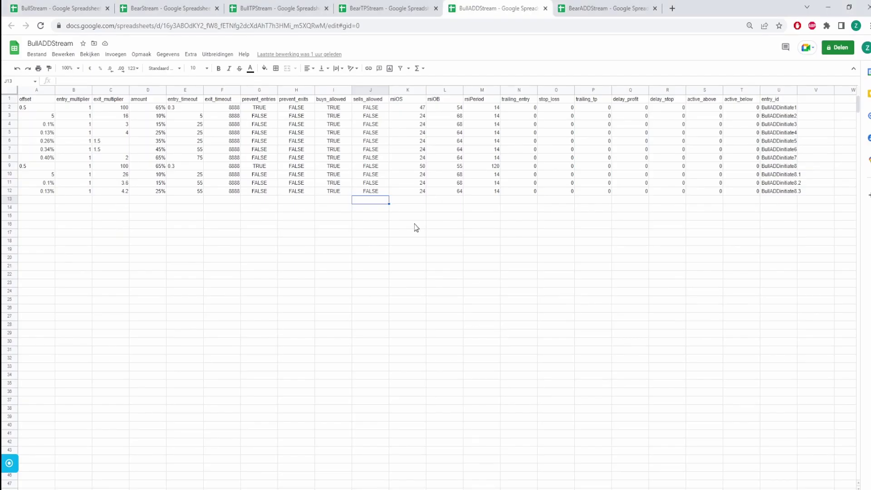